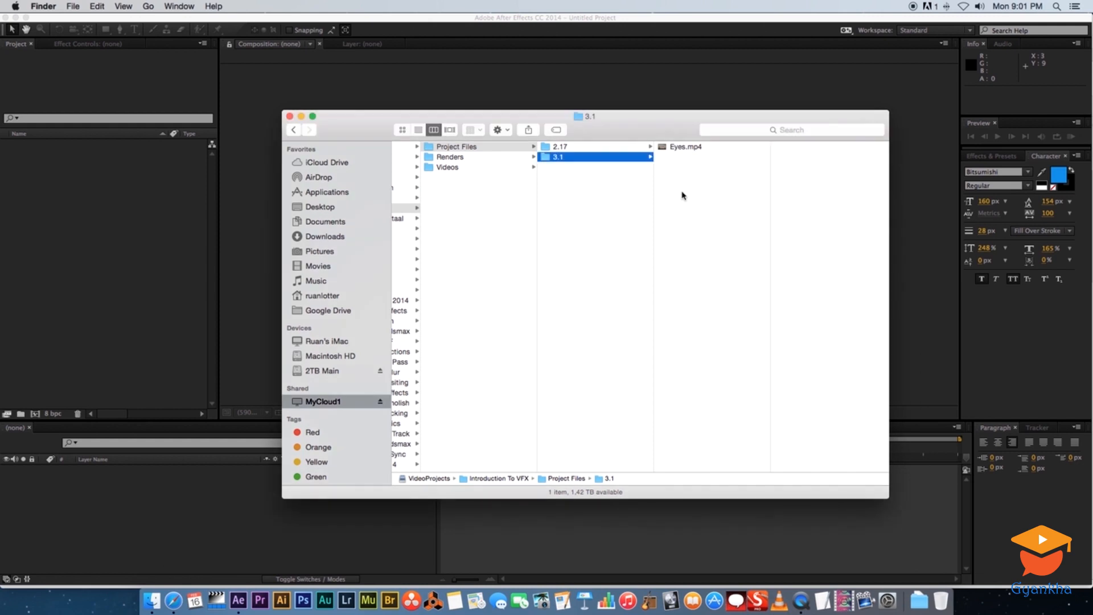
Step: Import Eyes.mp4 from the 3.1 project folder into the After Effects project and create a composition from it
{"action": "left_click_drag", "start_coordinate": [677, 148], "coordinate": [91, 234]}
{"action": "left_click_drag", "start_coordinate": [45, 145], "coordinate": [26, 166]}
{"action": "left_click_drag", "start_coordinate": [31, 346], "coordinate": [36, 414]}
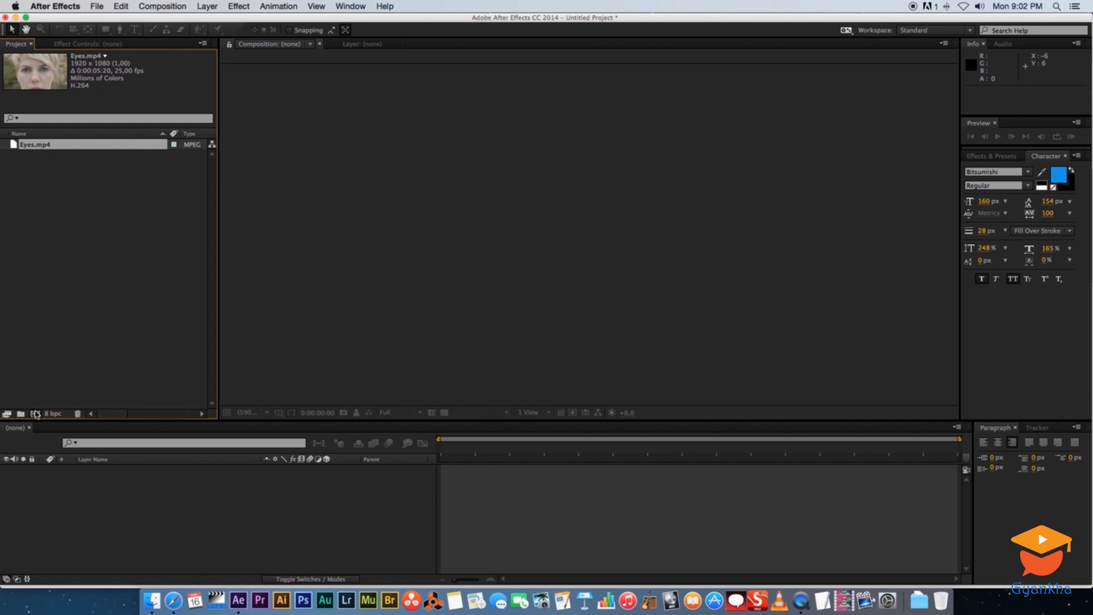
Step: Scrub through the Eyes composition to preview the footage and return to frame 0:00:00:02
{"action": "left_click", "coordinate": [465, 447]}
{"action": "left_click_drag", "start_coordinate": [501, 451], "coordinate": [930, 454]}
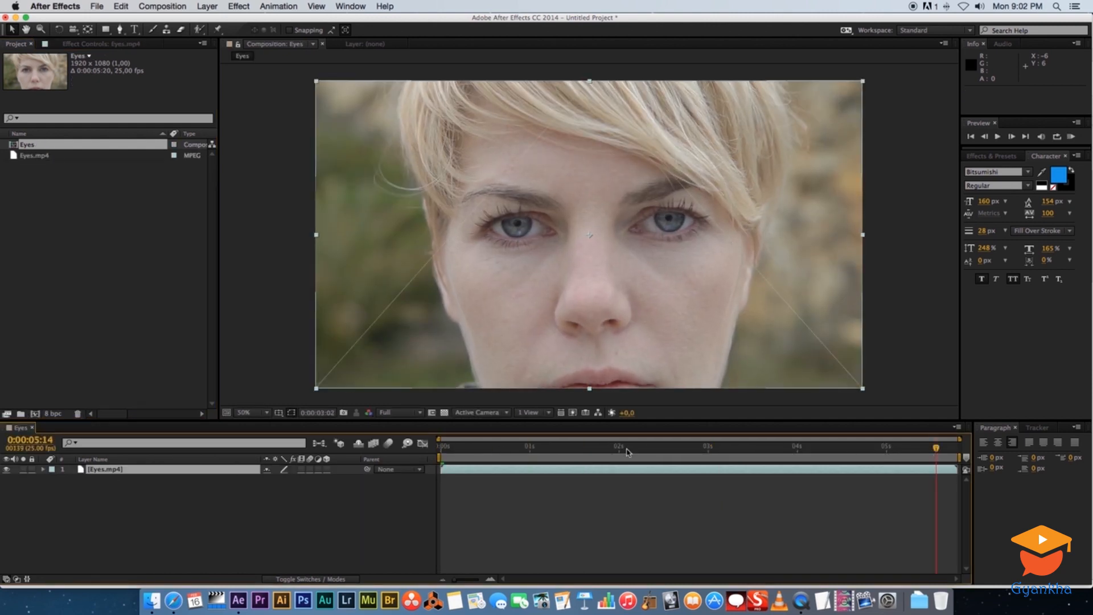
{"action": "left_click", "coordinate": [449, 452]}
{"action": "left_click", "coordinate": [192, 485]}
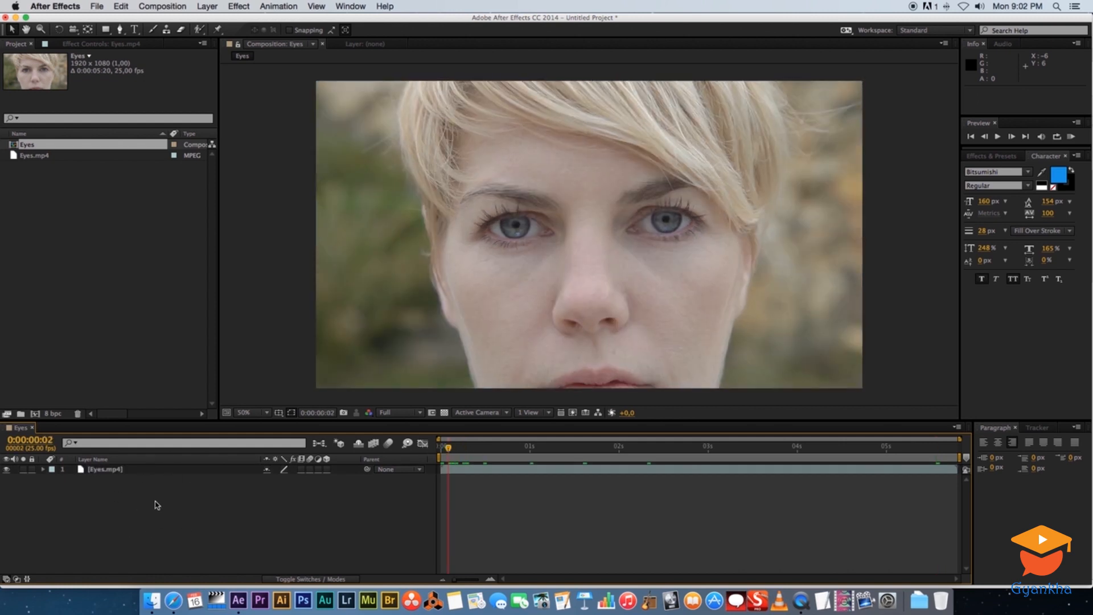
Step: Add a text layer reading "Effect" to the Eyes composition
{"action": "right_click", "coordinate": [155, 464]}
{"action": "mouse_move", "coordinate": [228, 469]}
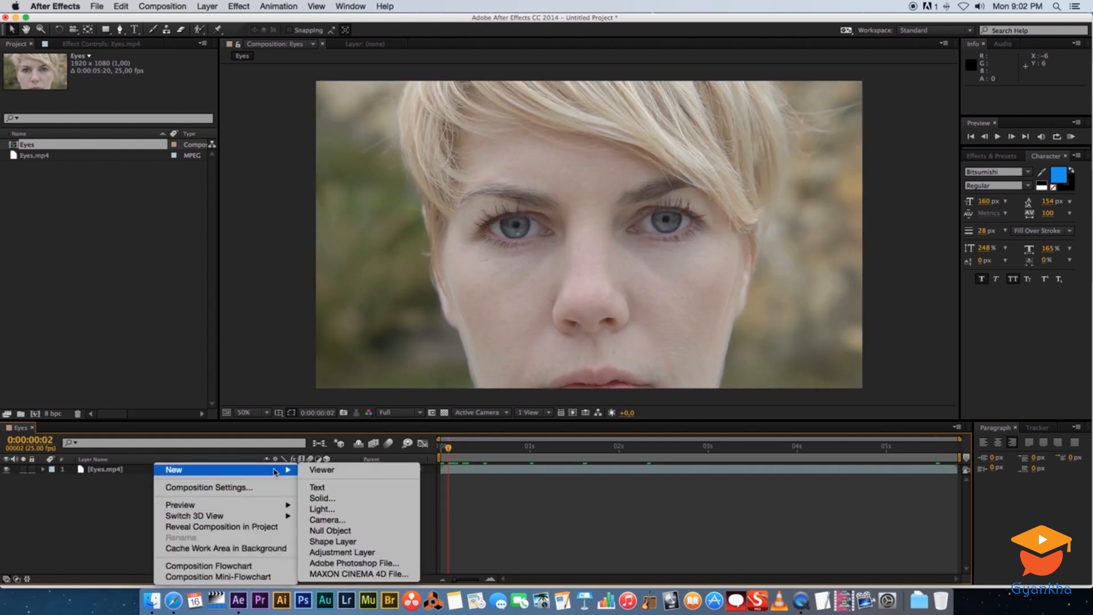
{"action": "left_click", "coordinate": [317, 487]}
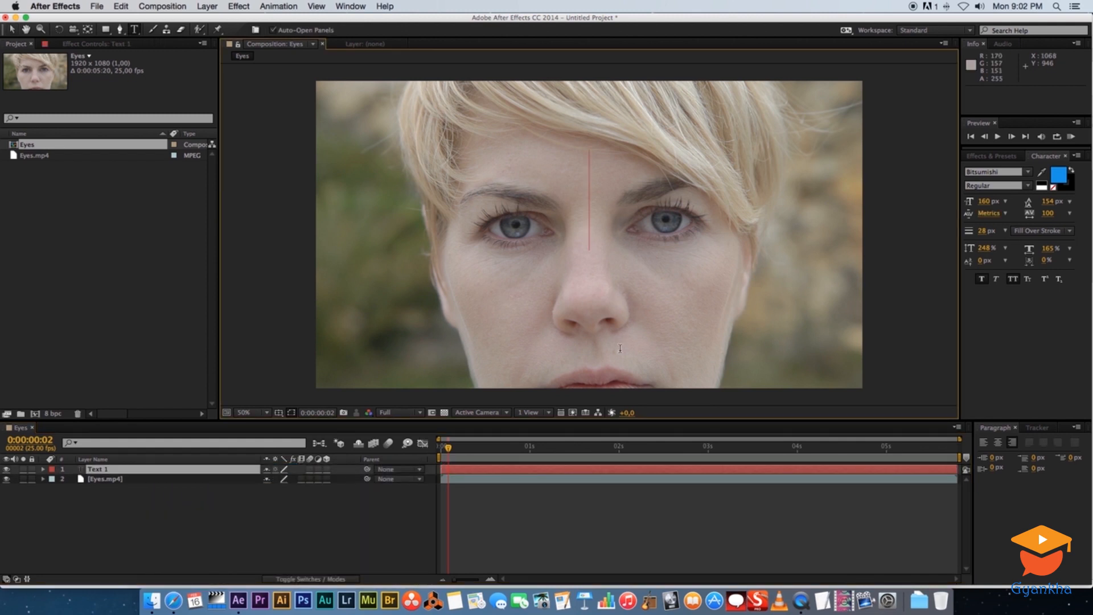
{"action": "type", "text": "Effect"}
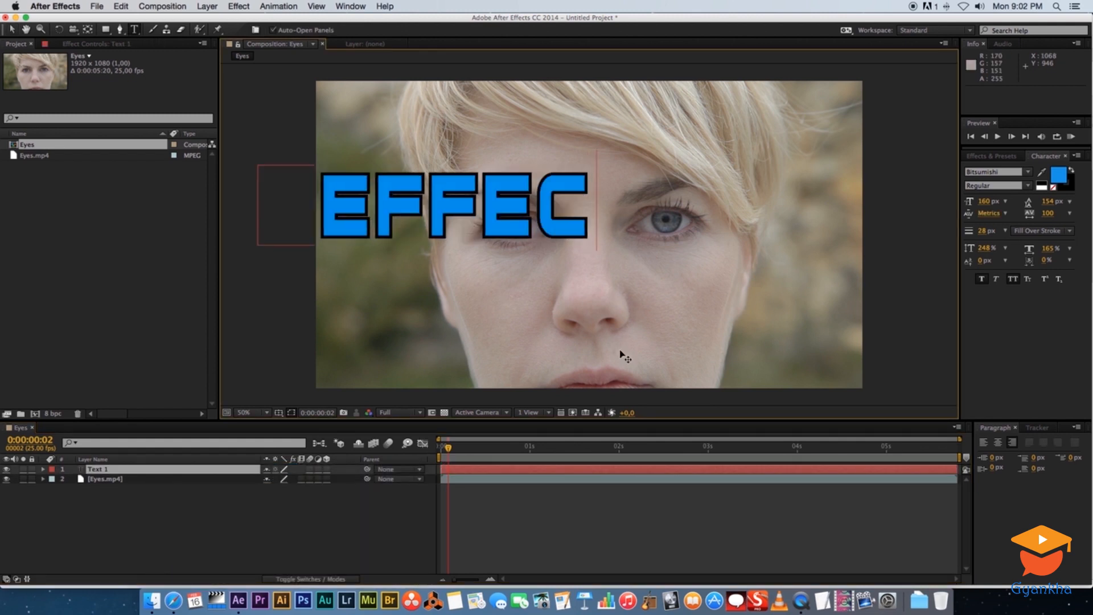
{"action": "key", "text": "Escape"}
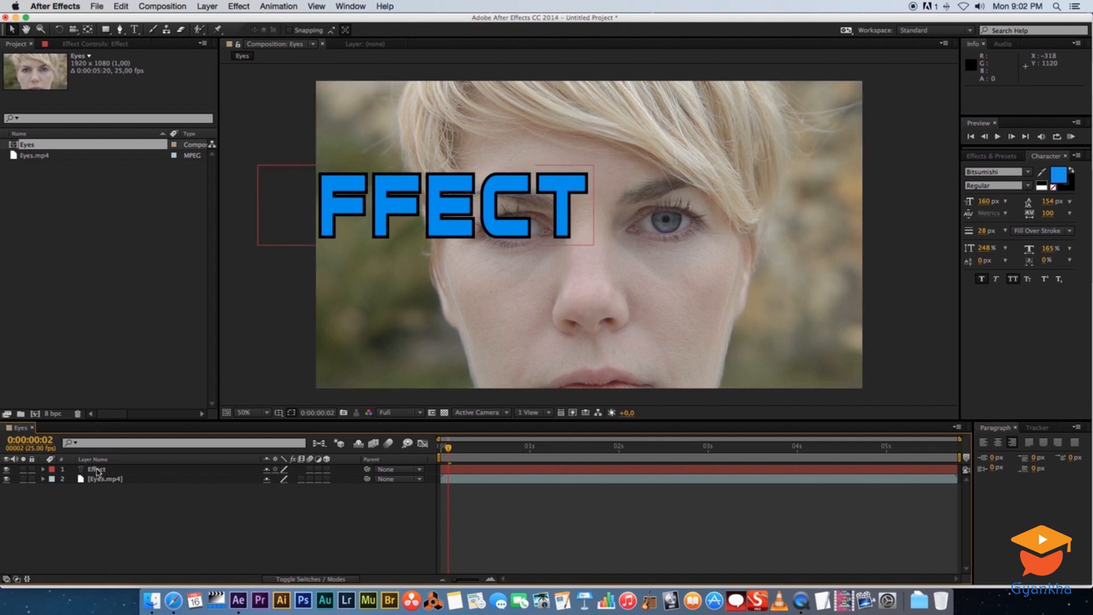
Step: Reposition the Effect text across the woman's eyes, at about 1532, 626
{"action": "left_click", "coordinate": [275, 208]}
{"action": "left_click_drag", "start_coordinate": [319, 212], "coordinate": [483, 237]}
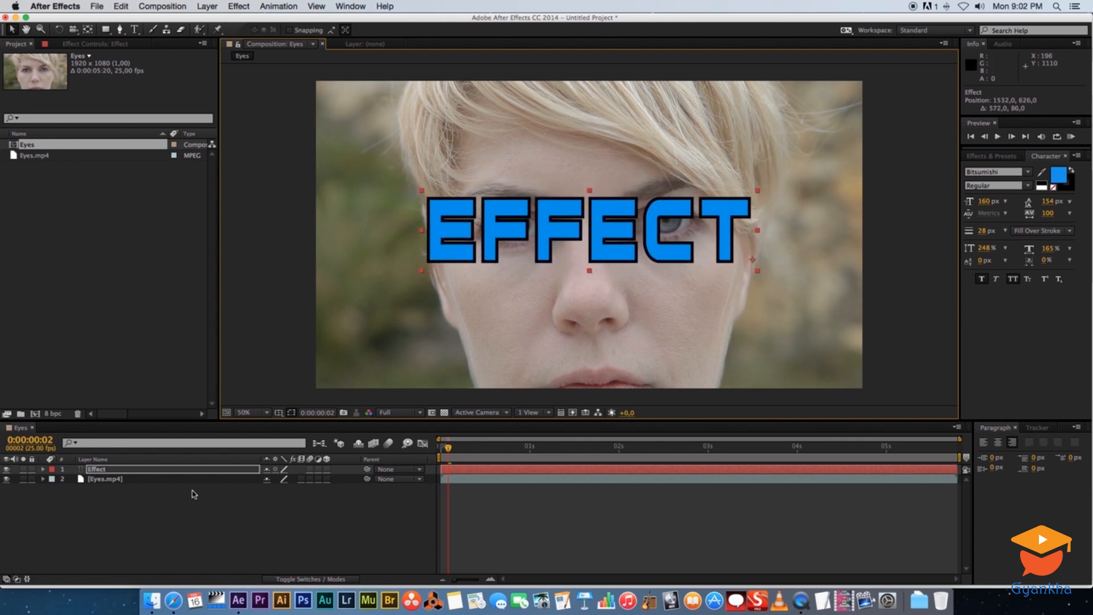
{"action": "left_click", "coordinate": [131, 508]}
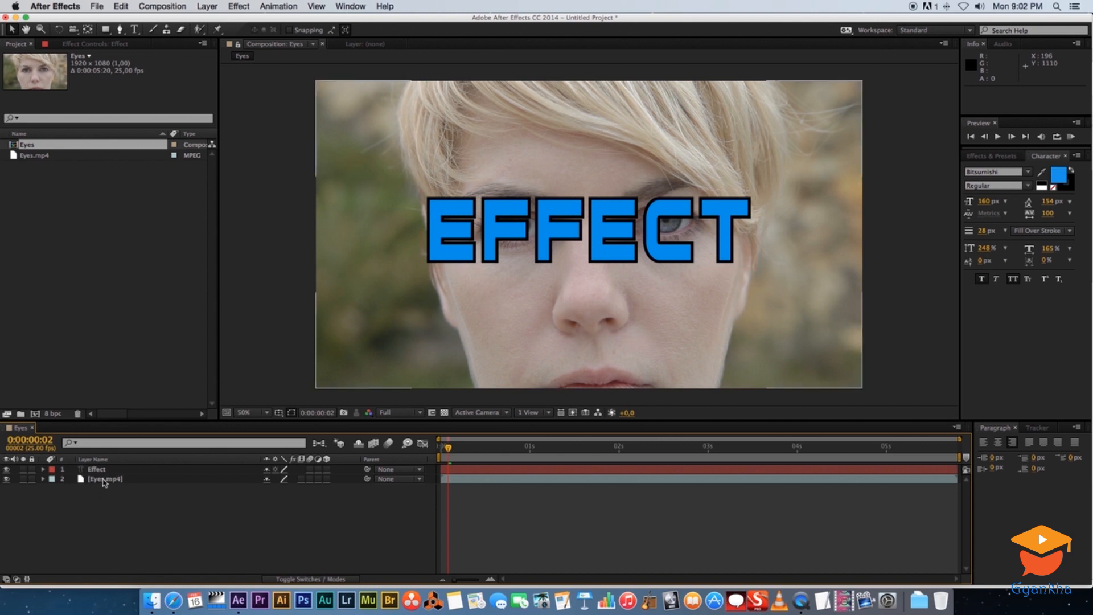
Step: Apply the Fast Blur effect to the Effect text layer and bring up its effect controls
{"action": "left_click", "coordinate": [98, 470]}
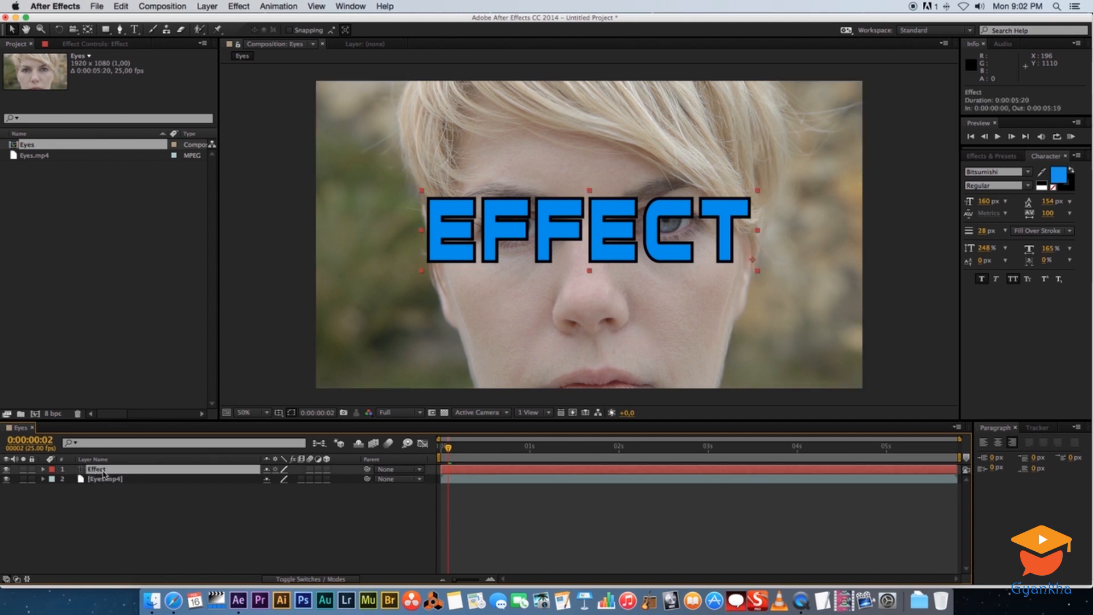
{"action": "left_click", "coordinate": [103, 491]}
{"action": "left_click", "coordinate": [98, 470]}
{"action": "left_click", "coordinate": [238, 6]}
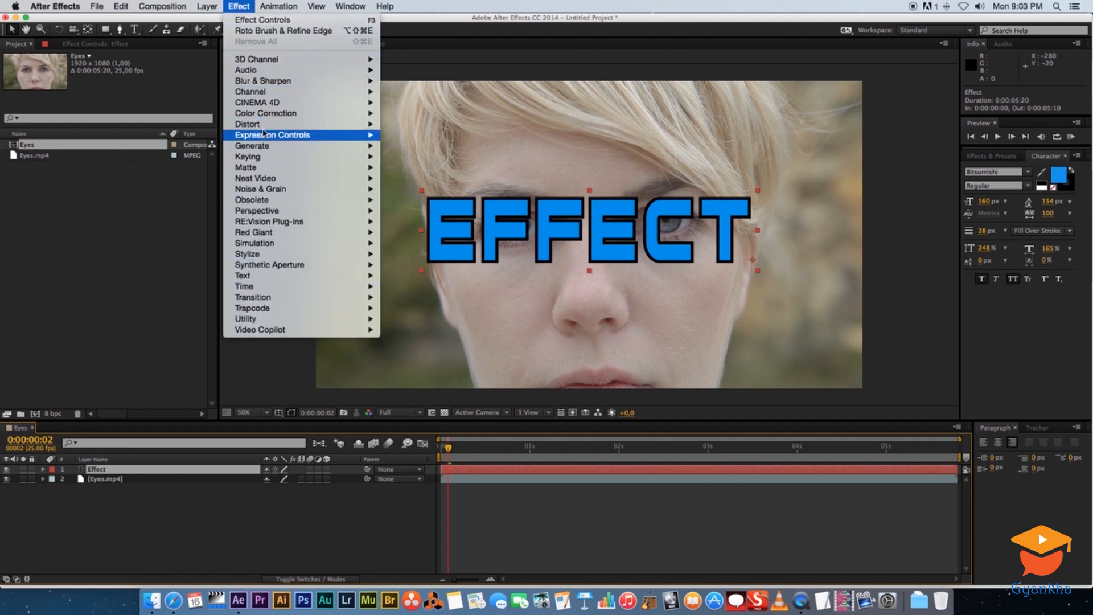
{"action": "mouse_move", "coordinate": [246, 84]}
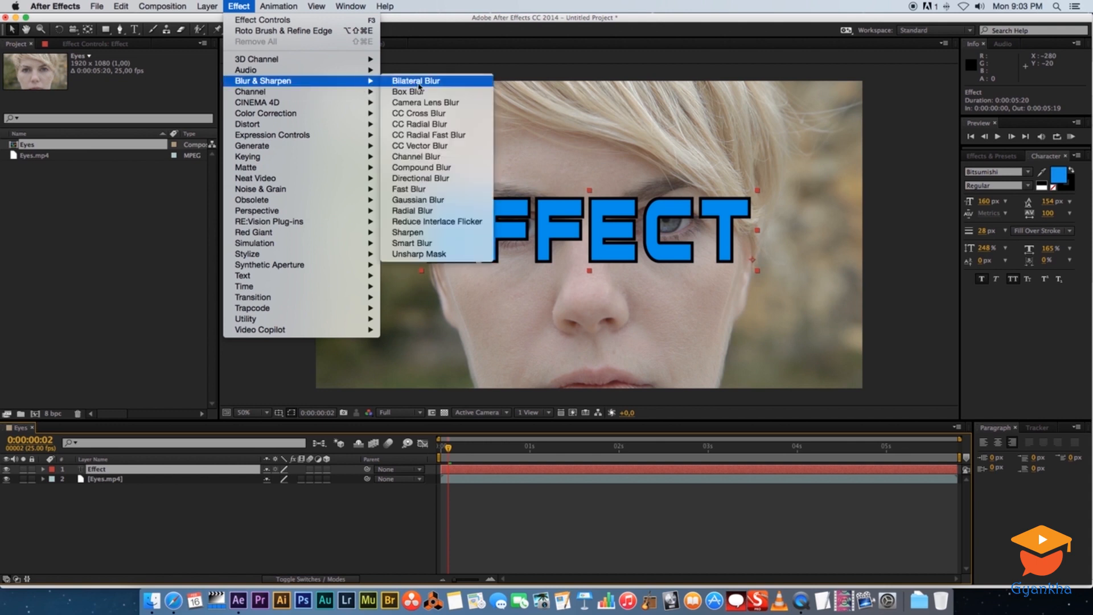
{"action": "left_click", "coordinate": [424, 189]}
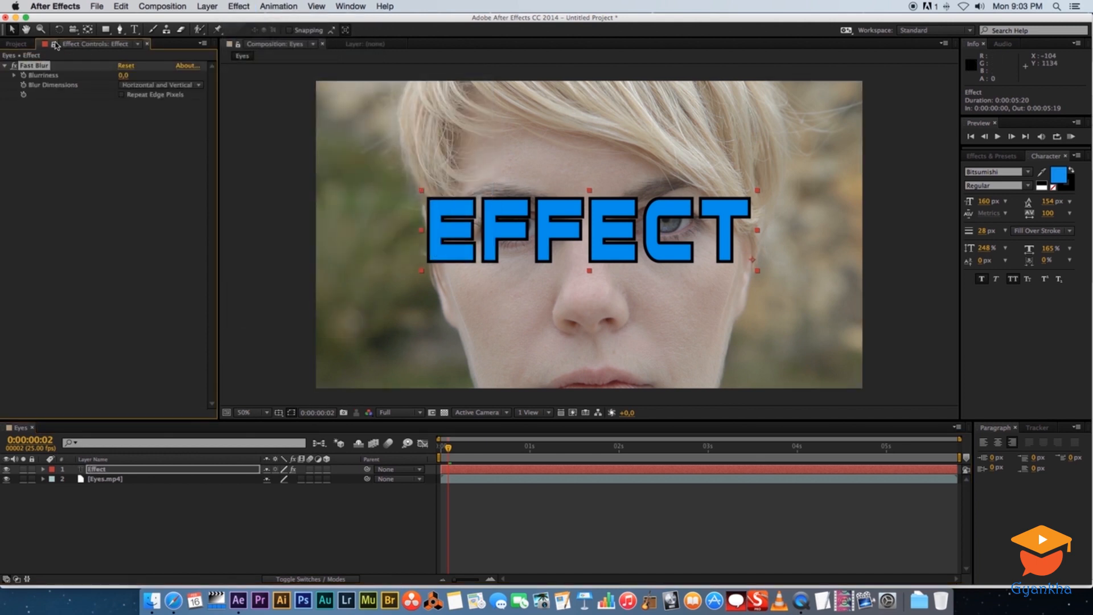
{"action": "left_click", "coordinate": [21, 44]}
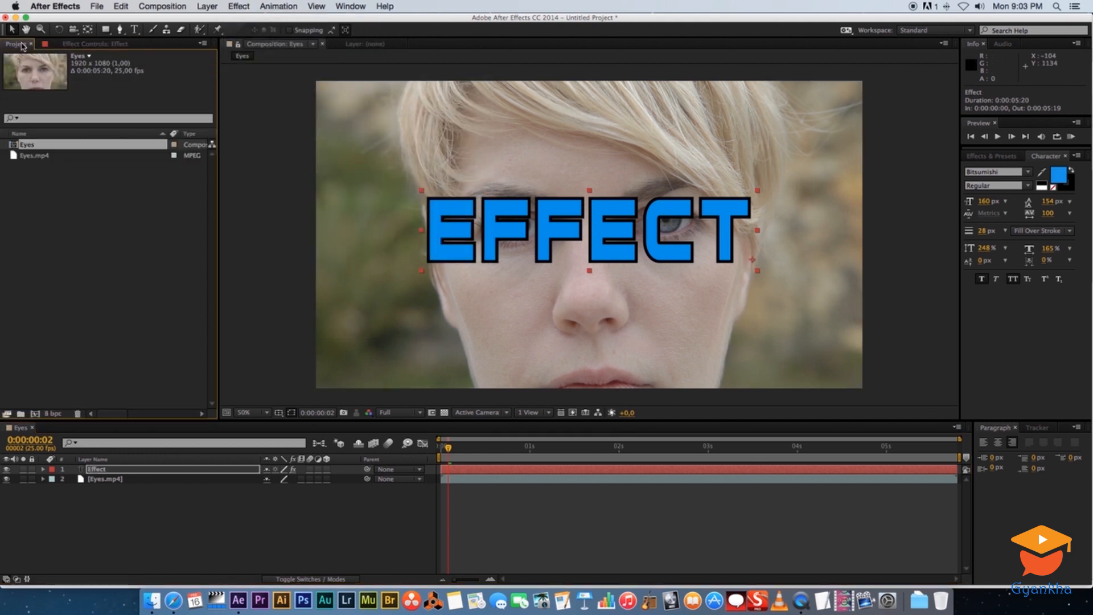
{"action": "left_click", "coordinate": [79, 45]}
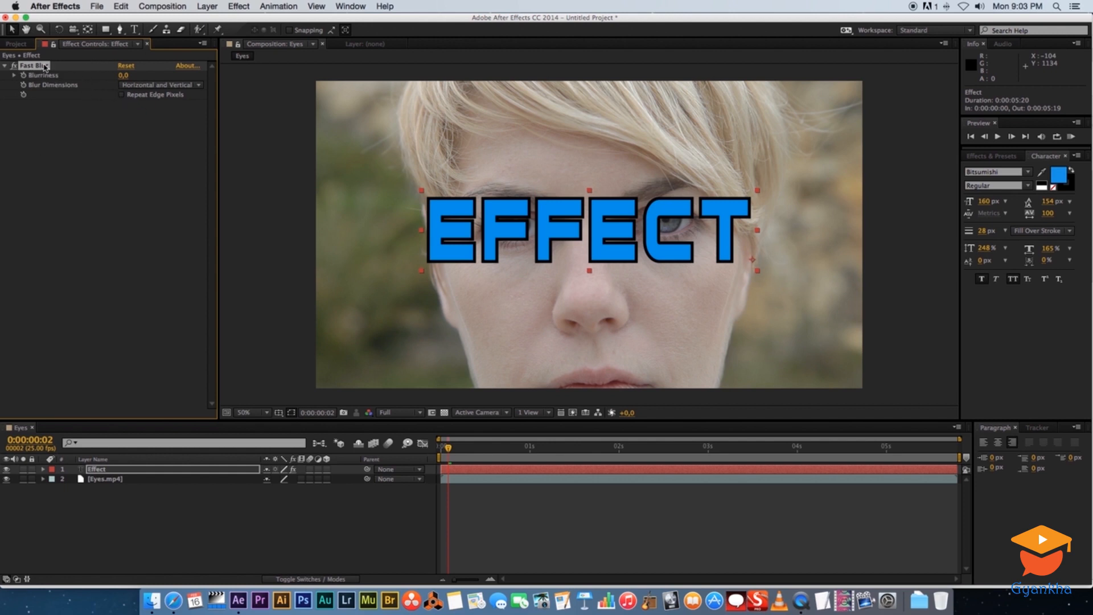
Step: Try different Fast Blur amounts on the text layer, then set Blurriness to 10
{"action": "mouse_move", "coordinate": [122, 75]}
{"action": "left_mouse_down"}
{"action": "mouse_move", "coordinate": [149, 75]}
{"action": "mouse_move", "coordinate": [115, 76]}
{"action": "left_mouse_up"}
{"action": "mouse_move", "coordinate": [123, 75]}
{"action": "left_mouse_down"}
{"action": "mouse_move", "coordinate": [156, 75]}
{"action": "mouse_move", "coordinate": [136, 76]}
{"action": "left_mouse_up"}
{"action": "left_click", "coordinate": [132, 135]}
{"action": "left_click", "coordinate": [126, 75]}
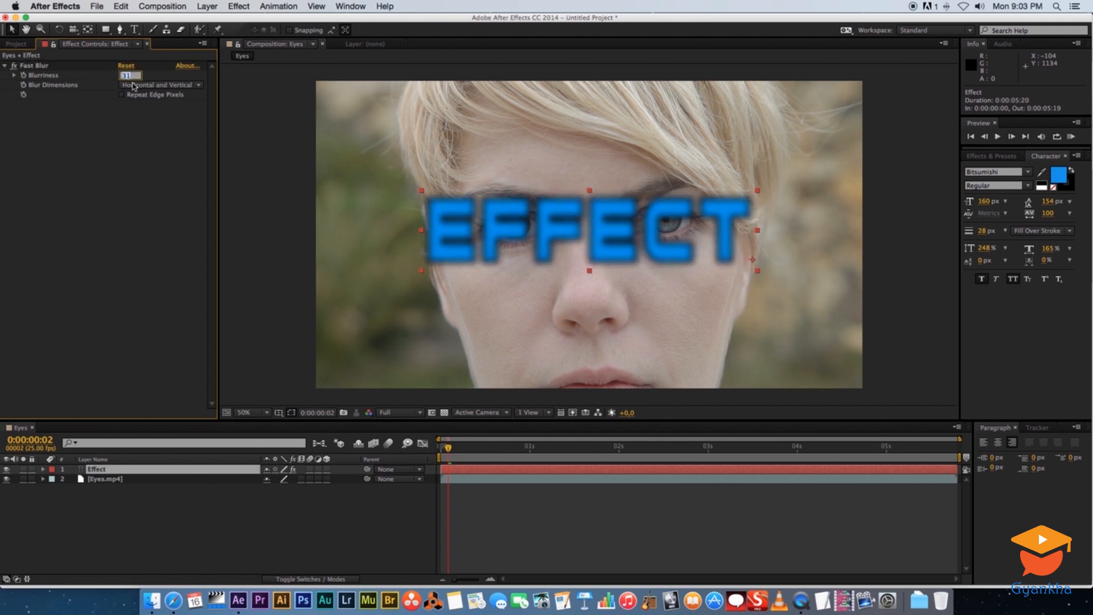
{"action": "type", "text": "10"}
{"action": "key", "text": "Return"}
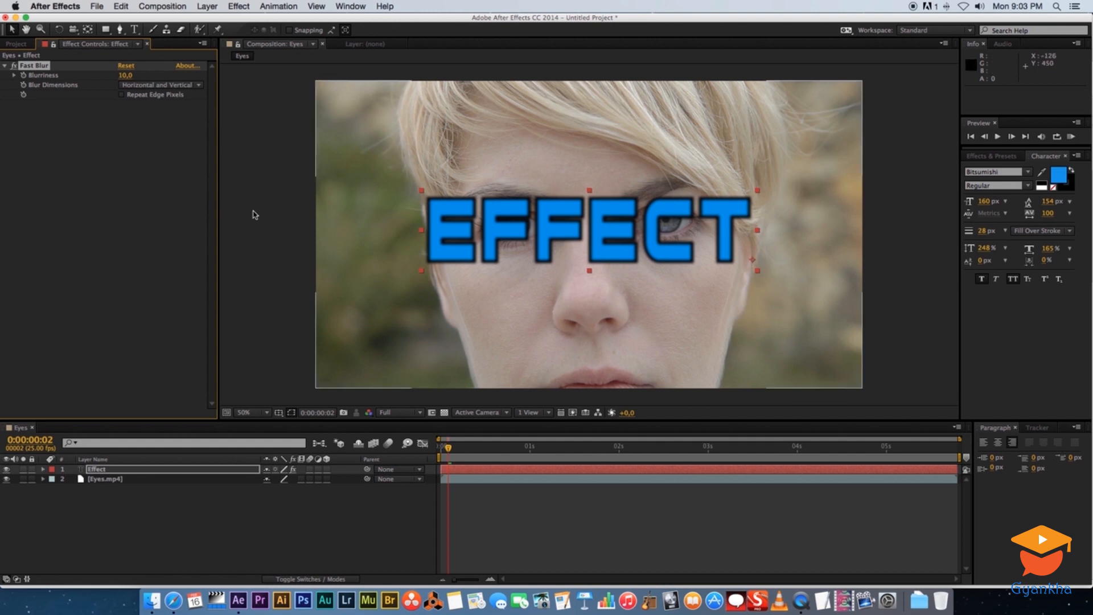
Step: Delete the Fast Blur effect from the Effect text layer
{"action": "left_click", "coordinate": [61, 128]}
{"action": "left_click", "coordinate": [38, 66]}
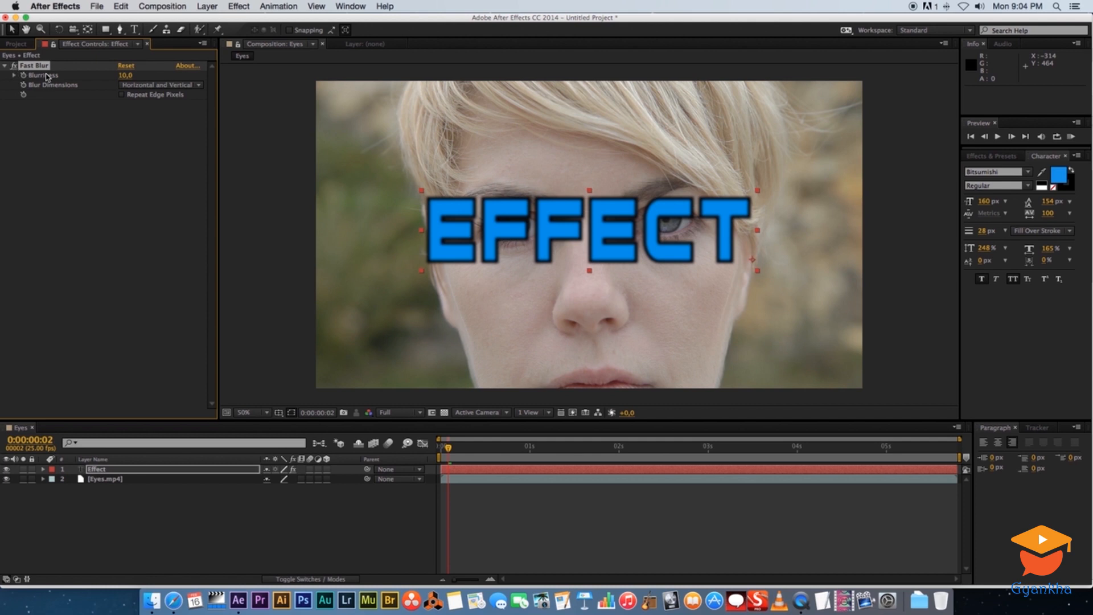
{"action": "key", "text": "Delete"}
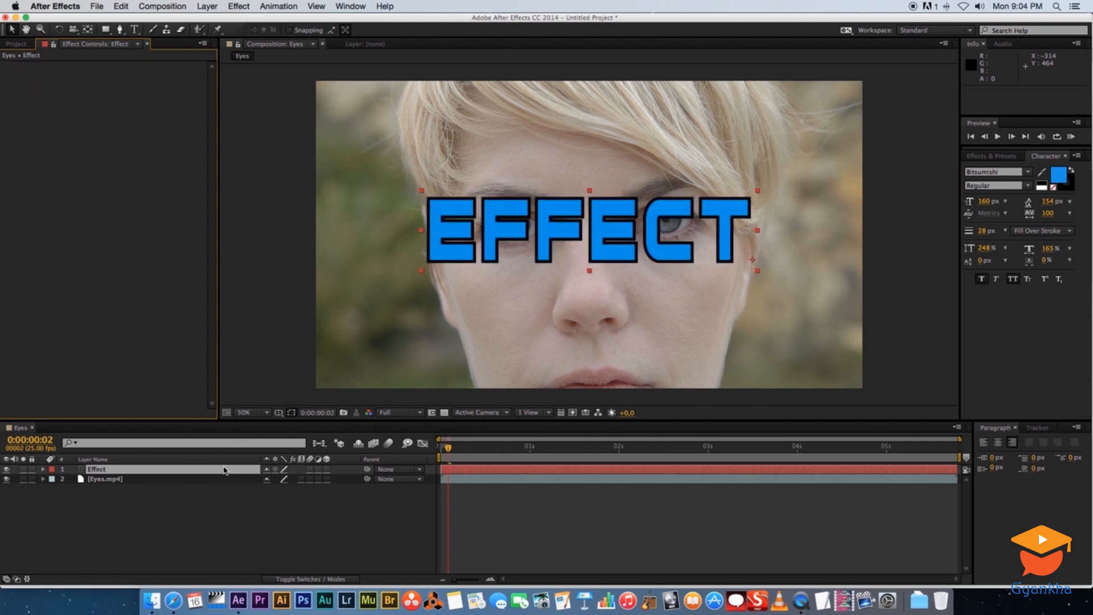
Step: Reapply Fast Blur to the Effect text layer and raise its Blurriness to about 31
{"action": "left_click", "coordinate": [119, 512]}
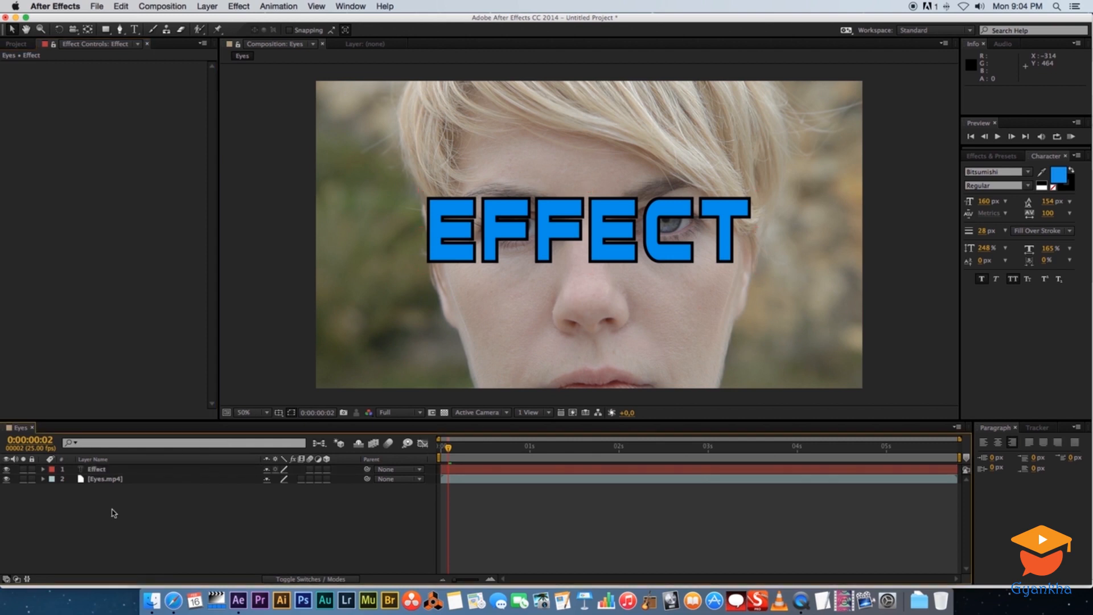
{"action": "right_click", "coordinate": [107, 471]}
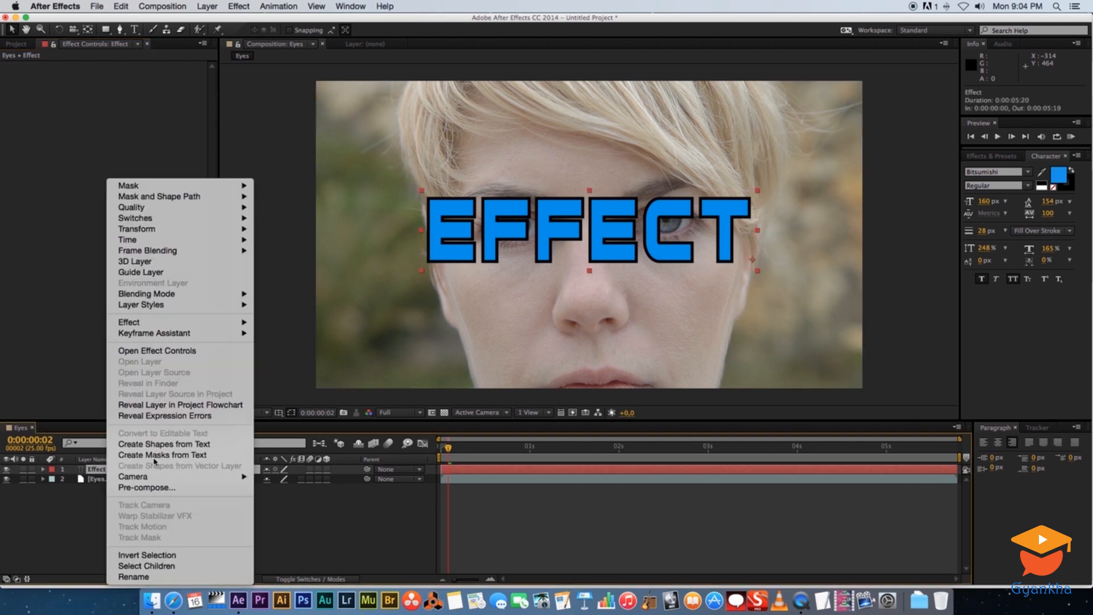
{"action": "mouse_move", "coordinate": [165, 324]}
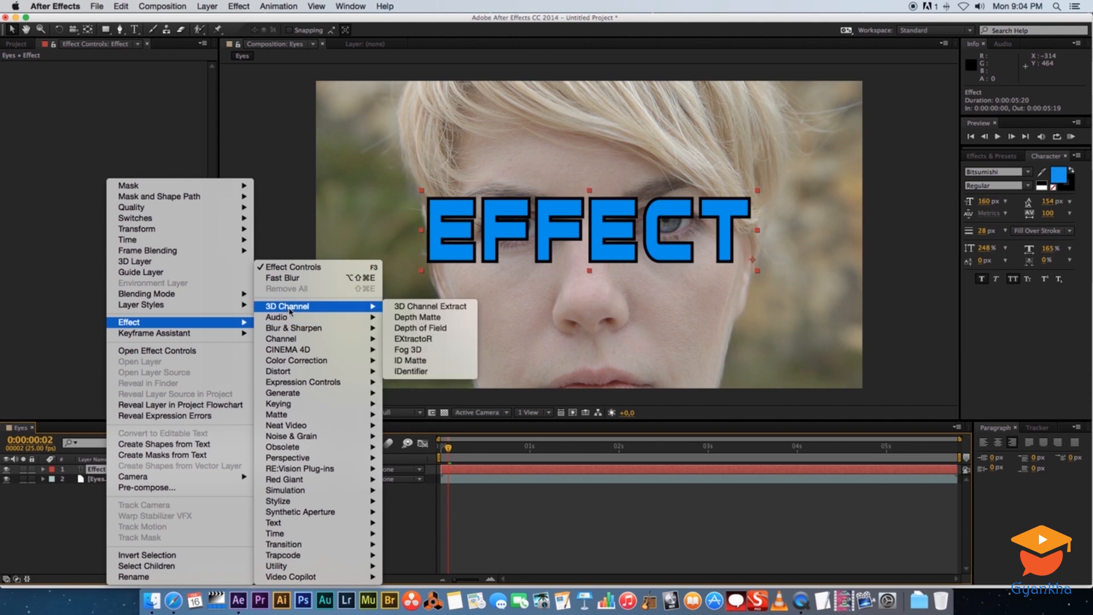
{"action": "mouse_move", "coordinate": [293, 329]}
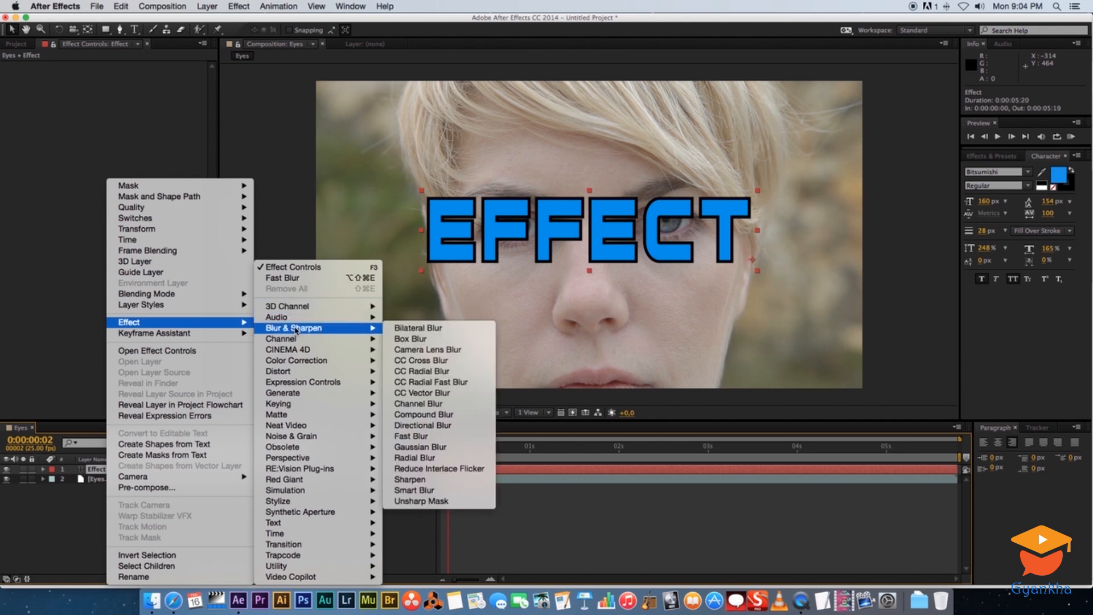
{"action": "left_click", "coordinate": [415, 437]}
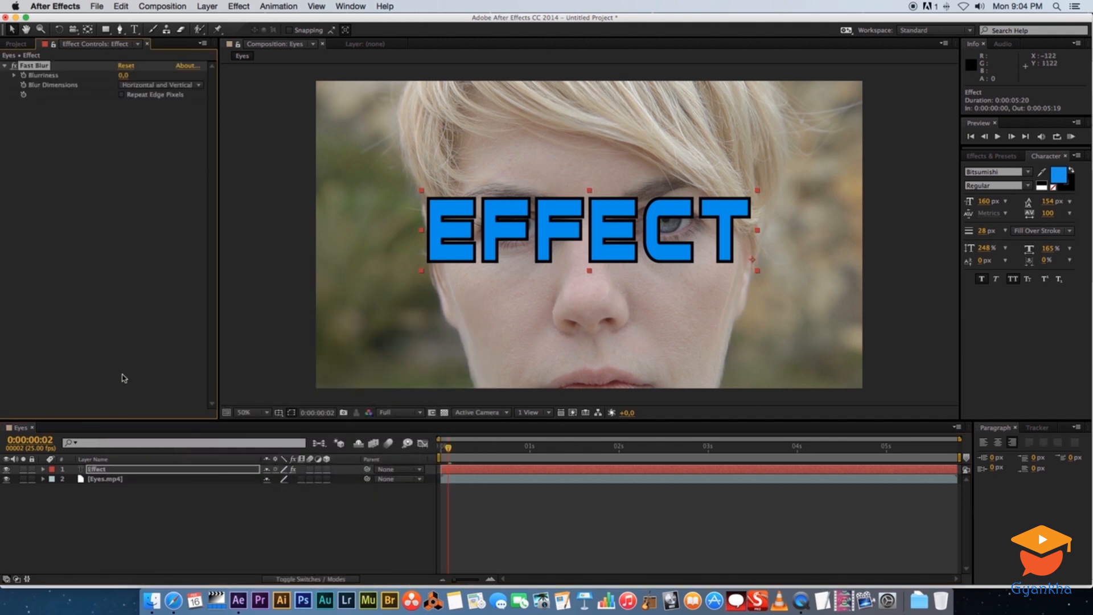
{"action": "left_click_drag", "start_coordinate": [123, 75], "coordinate": [128, 113]}
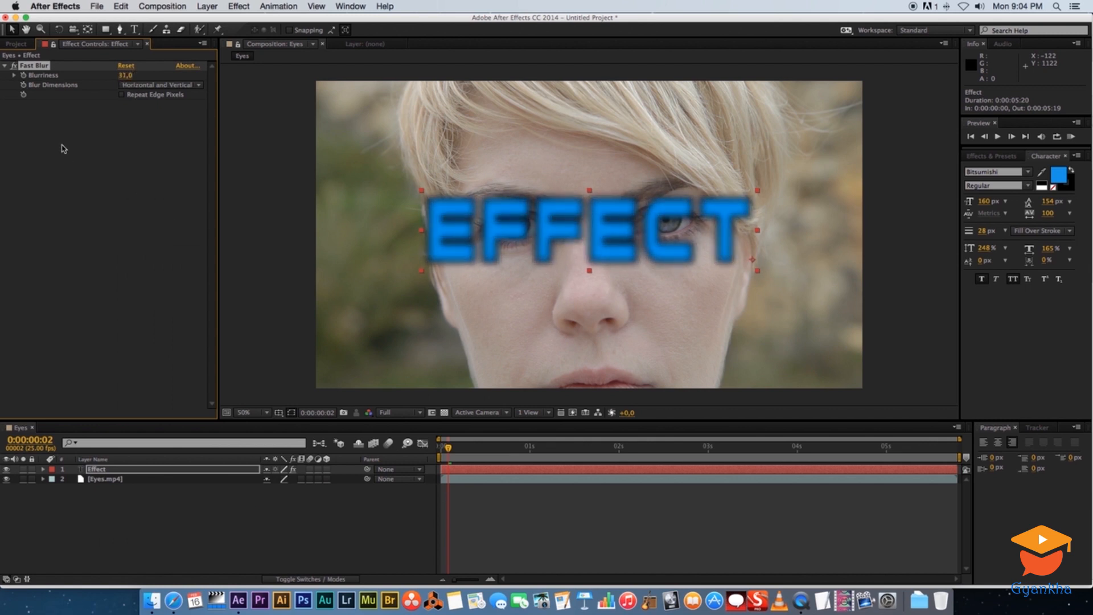
Step: Remove the reapplied Fast Blur from the text layer, trying an undo of the deletion before deleting it for good
{"action": "left_click", "coordinate": [81, 192]}
{"action": "left_click", "coordinate": [38, 68]}
{"action": "key", "text": "Delete"}
{"action": "key", "text": "super+z"}
{"action": "key", "text": "Delete"}
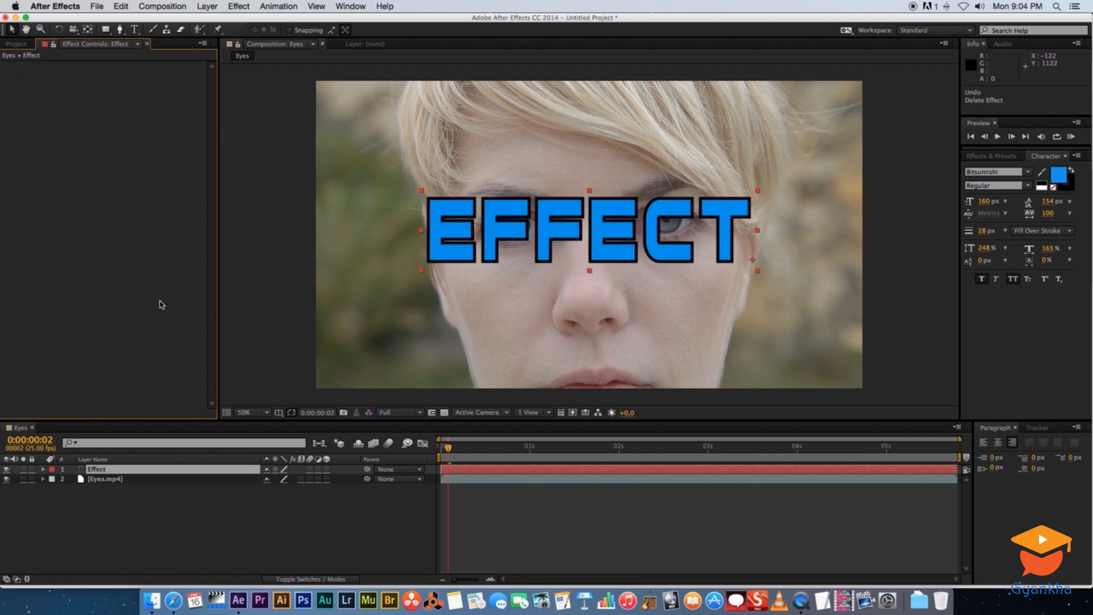
Step: Search the effects for "fast", apply Fast Blur to the Effect text and set its Blurriness to 40
{"action": "left_click", "coordinate": [992, 157]}
{"action": "left_click", "coordinate": [994, 170]}
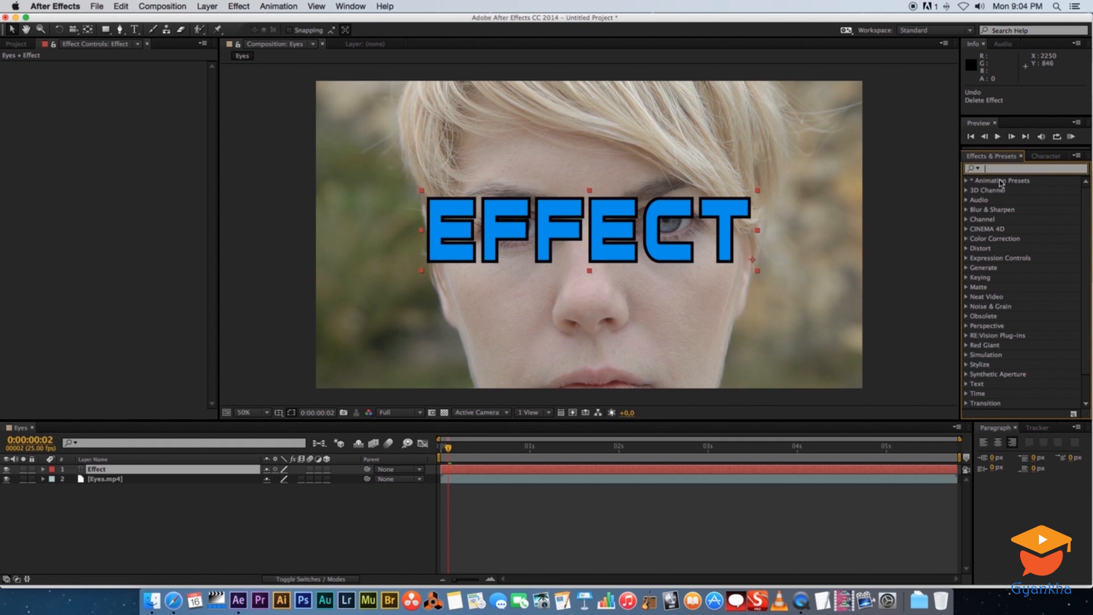
{"action": "type", "text": "fast"}
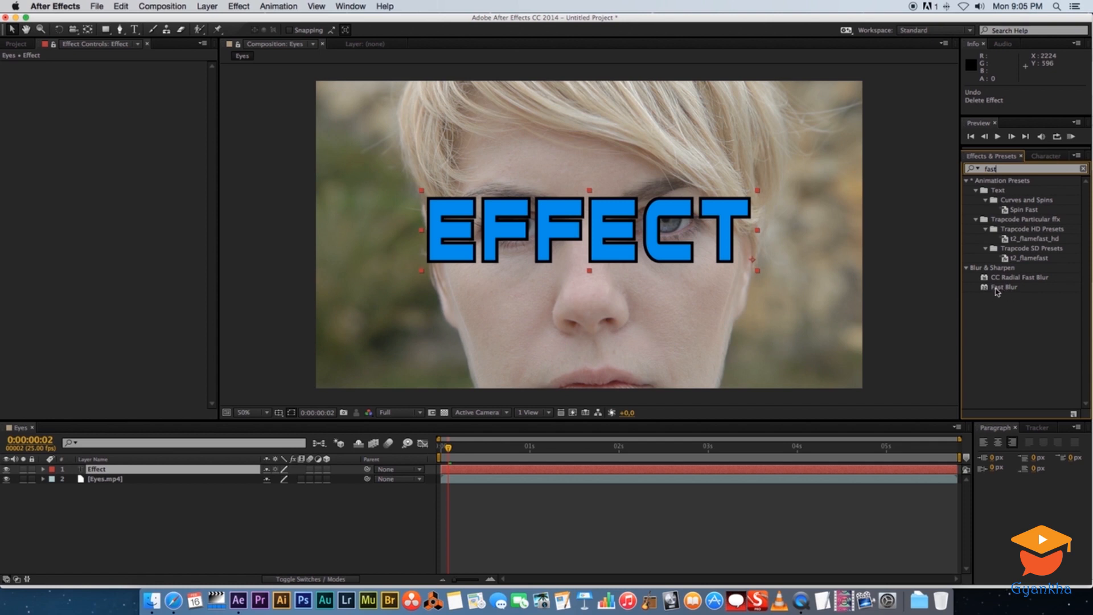
{"action": "left_click_drag", "start_coordinate": [1000, 290], "coordinate": [615, 233]}
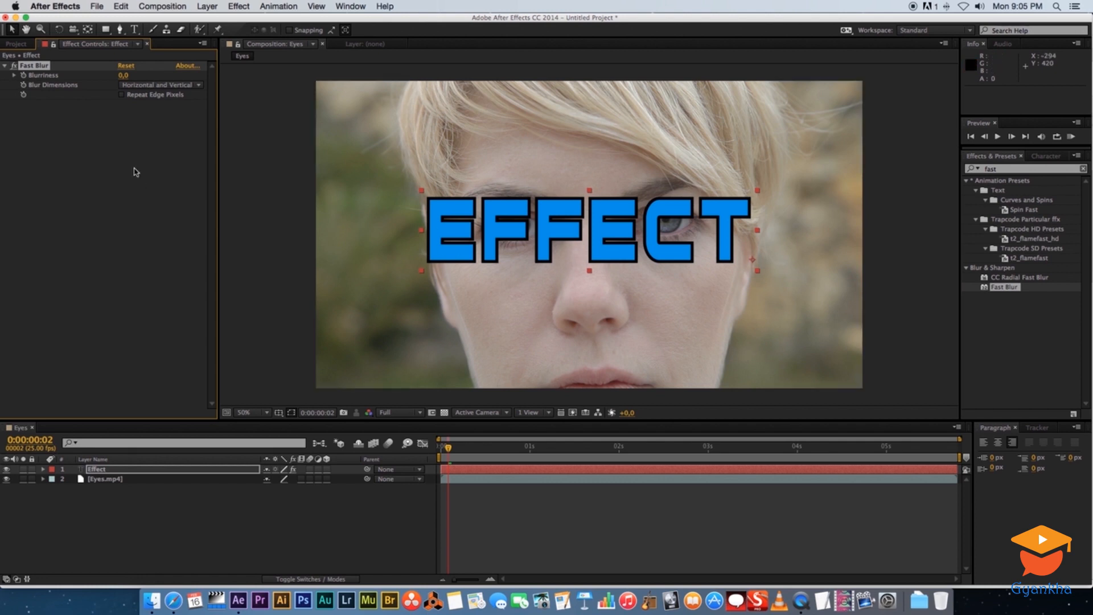
{"action": "left_click_drag", "start_coordinate": [123, 75], "coordinate": [142, 90]}
{"action": "left_click", "coordinate": [122, 132]}
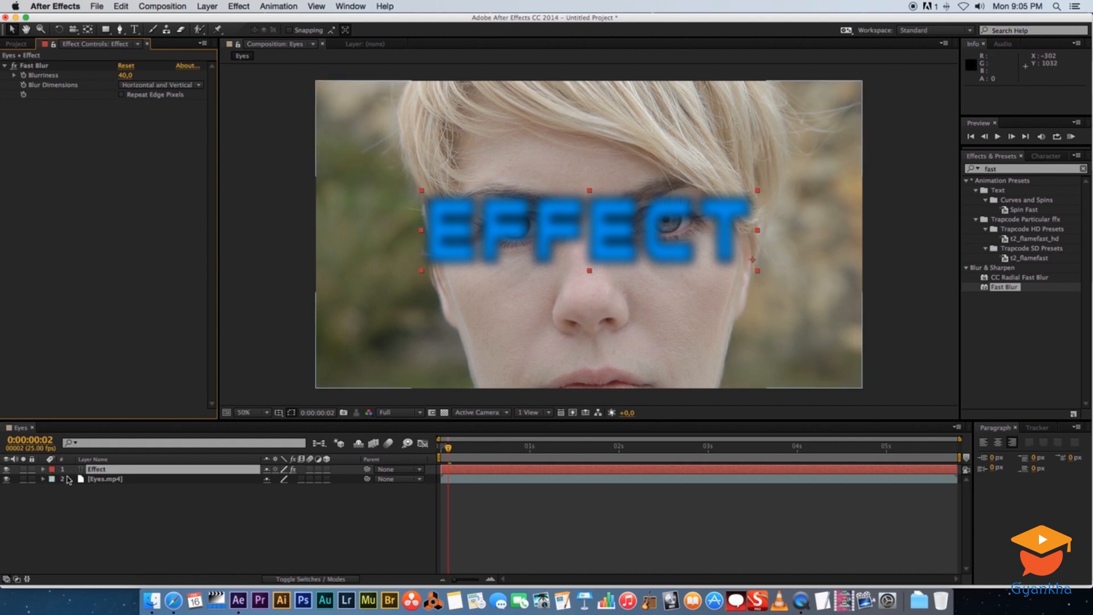
Step: Expand the text layer's Fast Blur properties in the timeline and raise Blurriness to about 72
{"action": "left_click", "coordinate": [44, 469]}
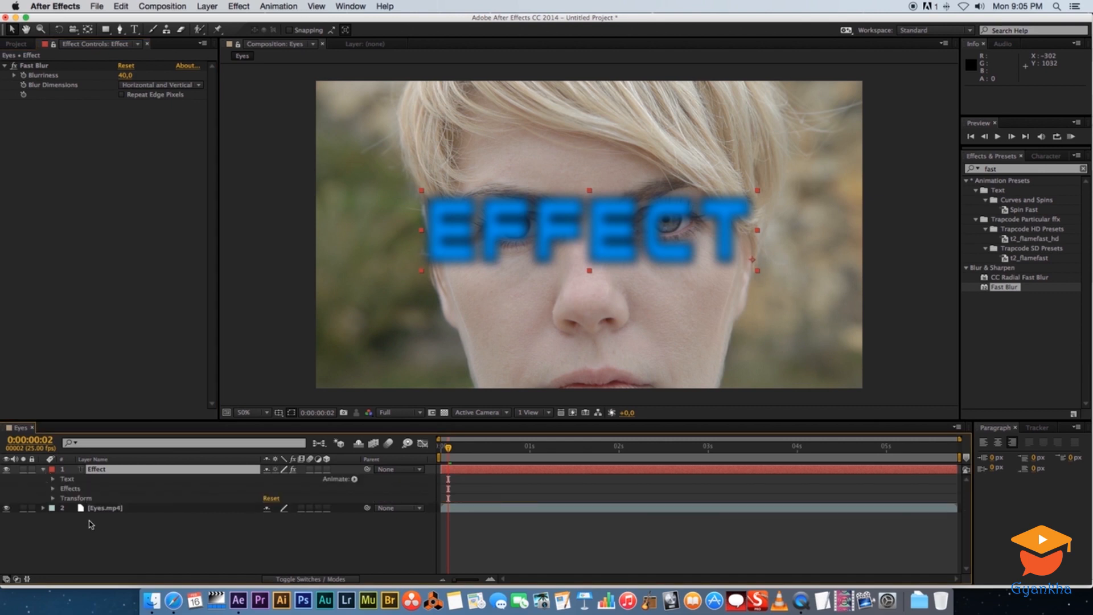
{"action": "left_click", "coordinate": [71, 489]}
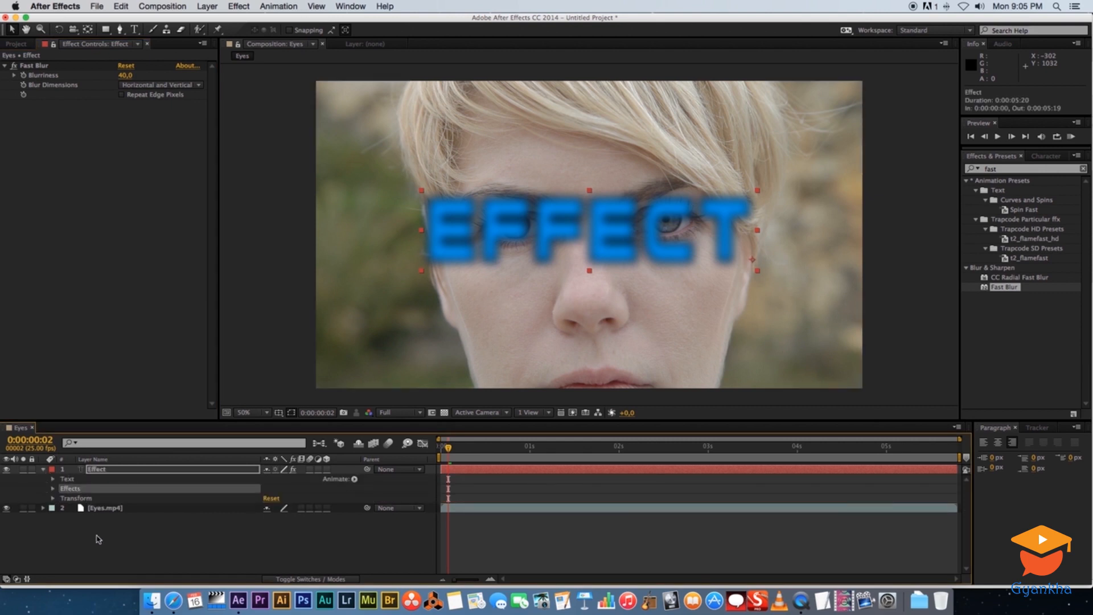
{"action": "left_click", "coordinate": [53, 488]}
{"action": "left_click", "coordinate": [78, 499]}
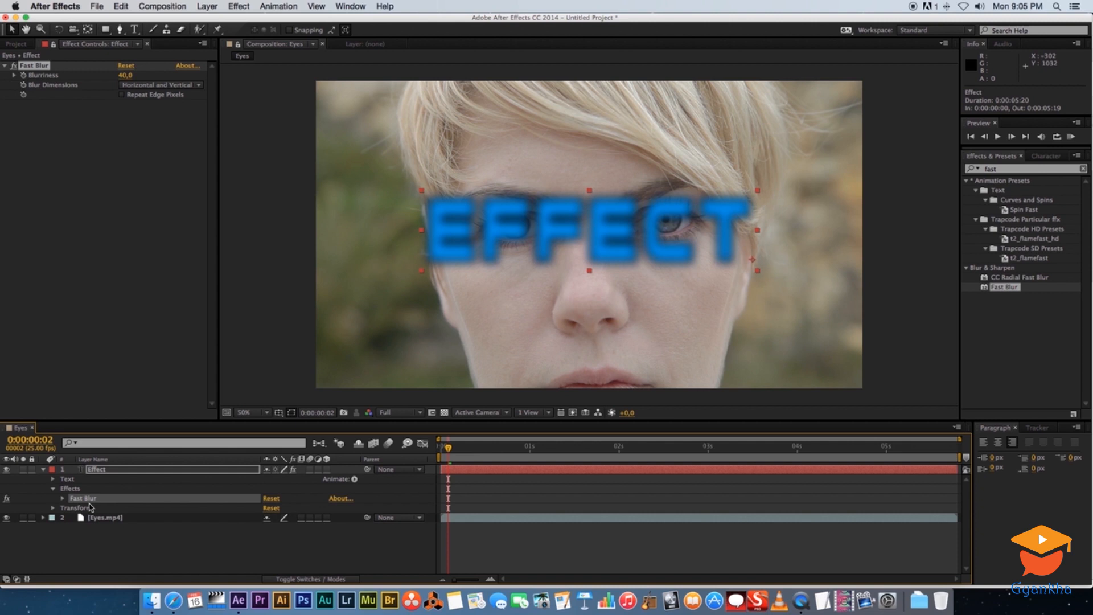
{"action": "left_click", "coordinate": [62, 498]}
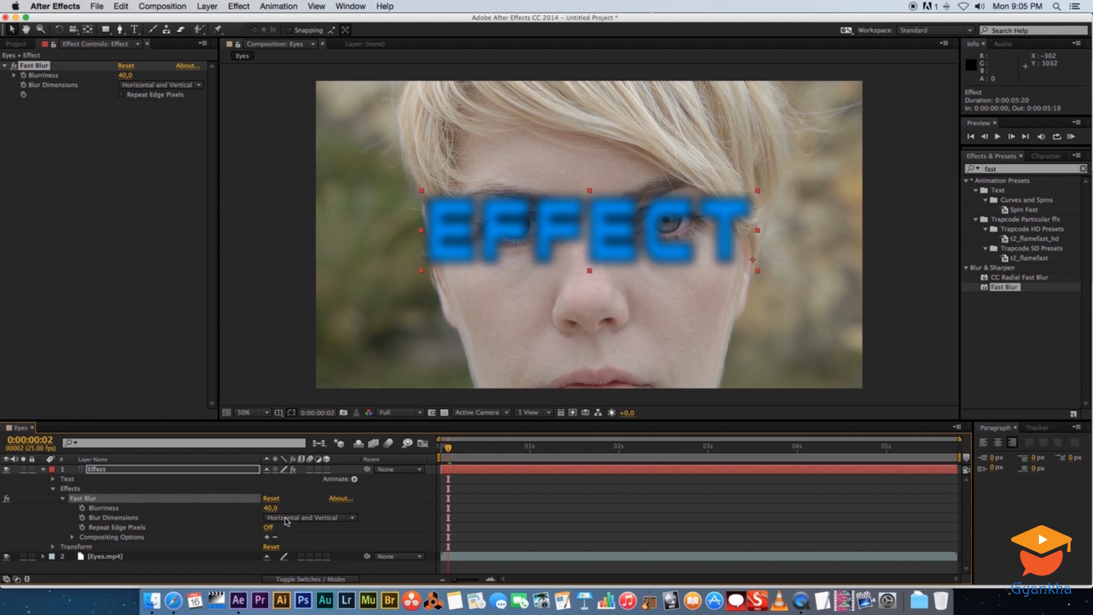
{"action": "mouse_move", "coordinate": [270, 507]}
{"action": "left_mouse_down"}
{"action": "mouse_move", "coordinate": [296, 507]}
{"action": "mouse_move", "coordinate": [267, 507]}
{"action": "left_mouse_up"}
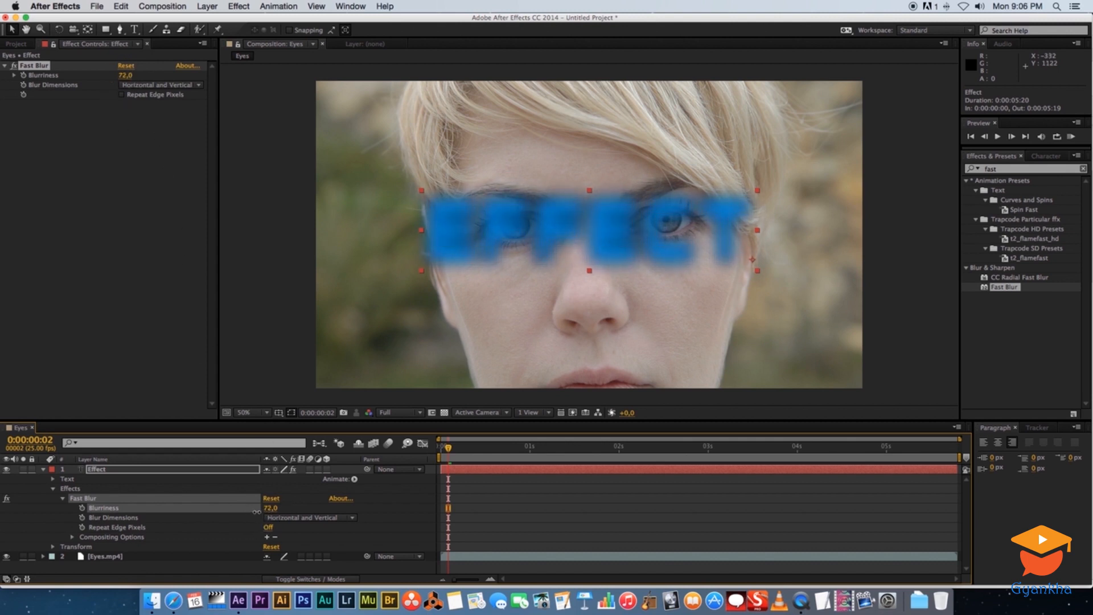
Step: Collapse the Effect text layer's timeline properties and set its Fast Blur Blurriness to 20
{"action": "left_click", "coordinate": [43, 468]}
{"action": "left_click", "coordinate": [126, 75]}
{"action": "type", "text": "20"}
{"action": "key", "text": "Return"}
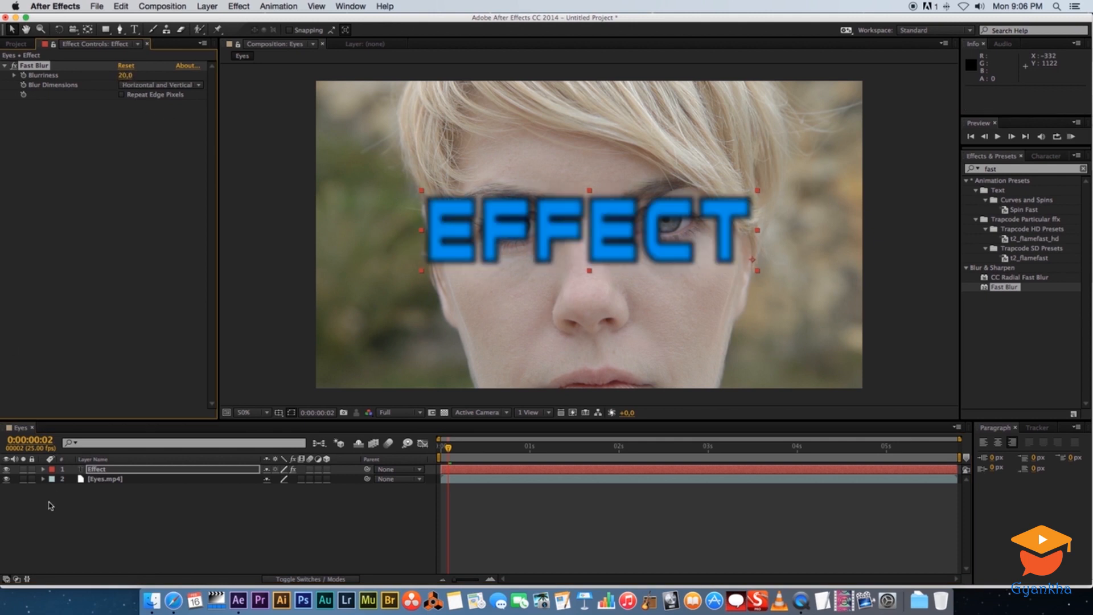
Step: Add the Stylize Glow effect to the Effect text layer
{"action": "left_click", "coordinate": [102, 505]}
{"action": "left_click", "coordinate": [98, 469]}
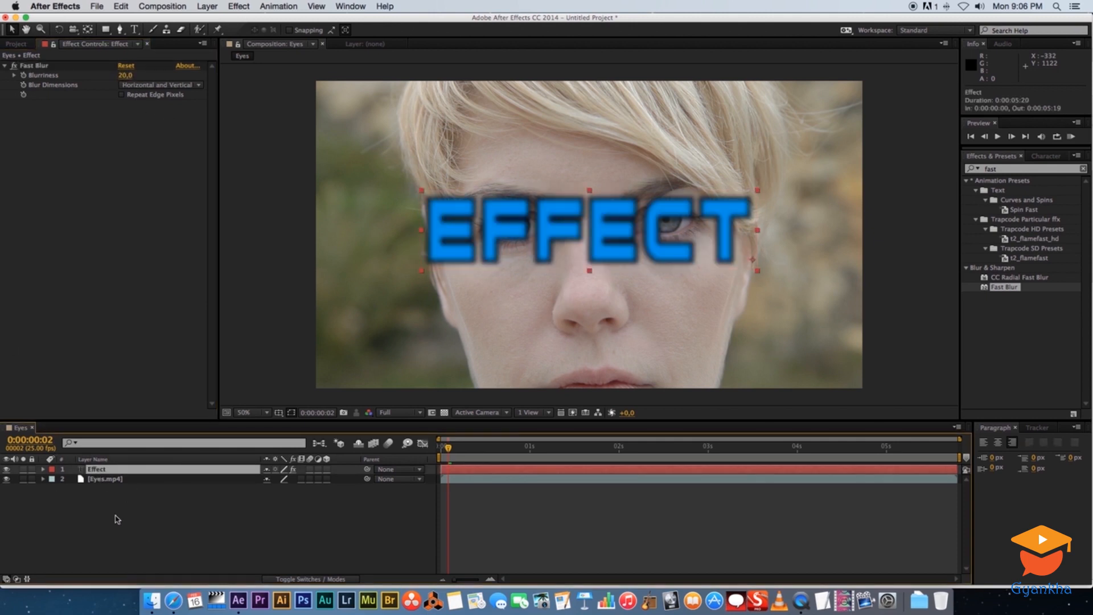
{"action": "right_click", "coordinate": [98, 471]}
{"action": "mouse_move", "coordinate": [141, 322]}
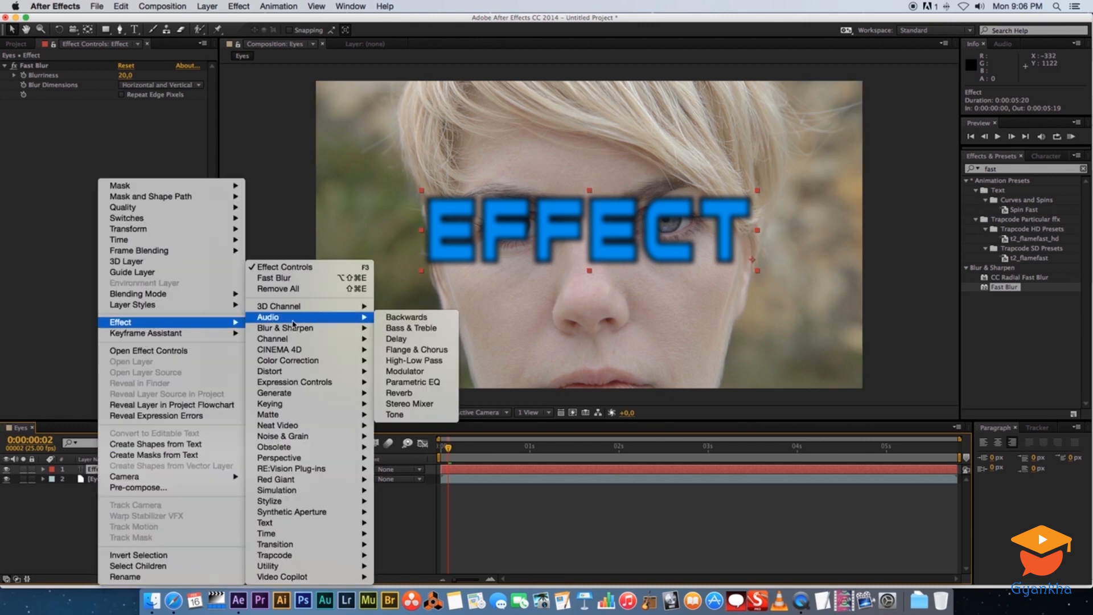
{"action": "mouse_move", "coordinate": [308, 505]}
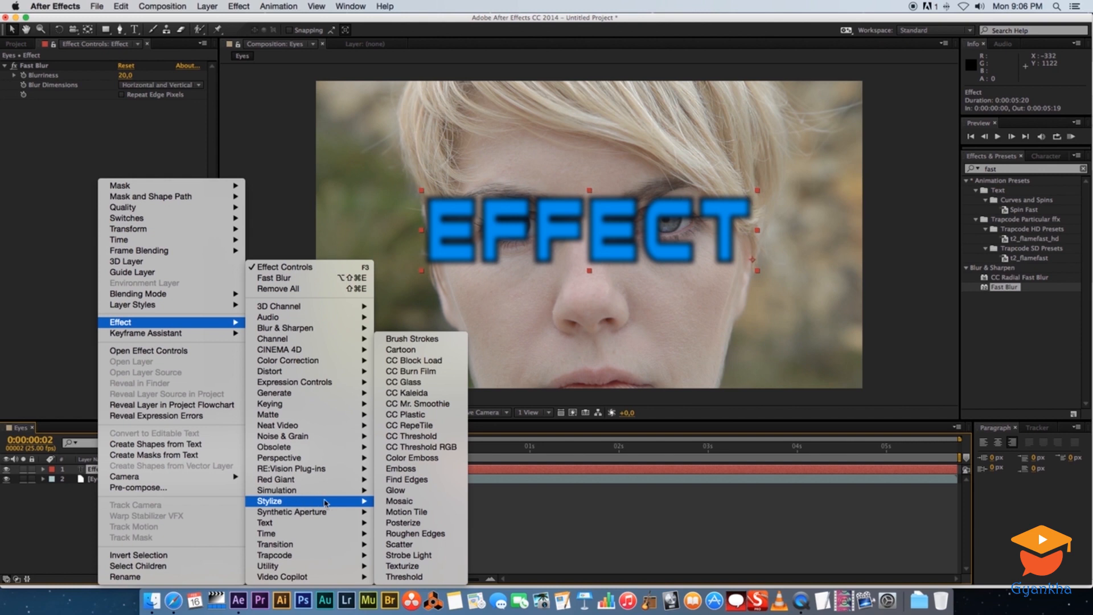
{"action": "left_click", "coordinate": [407, 491]}
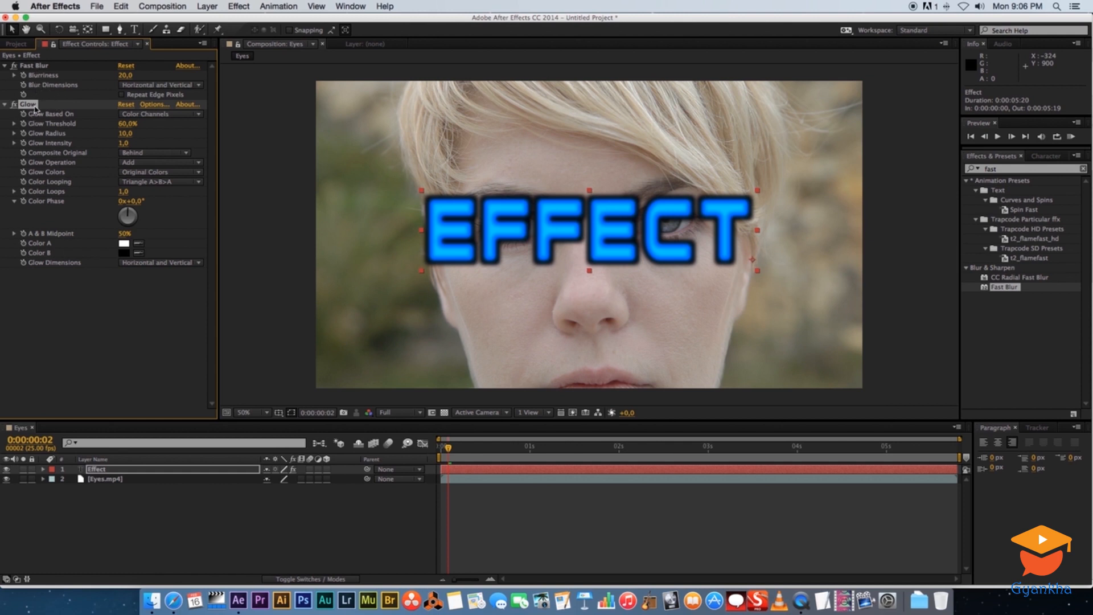
Step: Adjust the text's Glow to an intensity of about 4.9, a radius of about 64 and a threshold of about 56.9%
{"action": "left_click", "coordinate": [35, 67]}
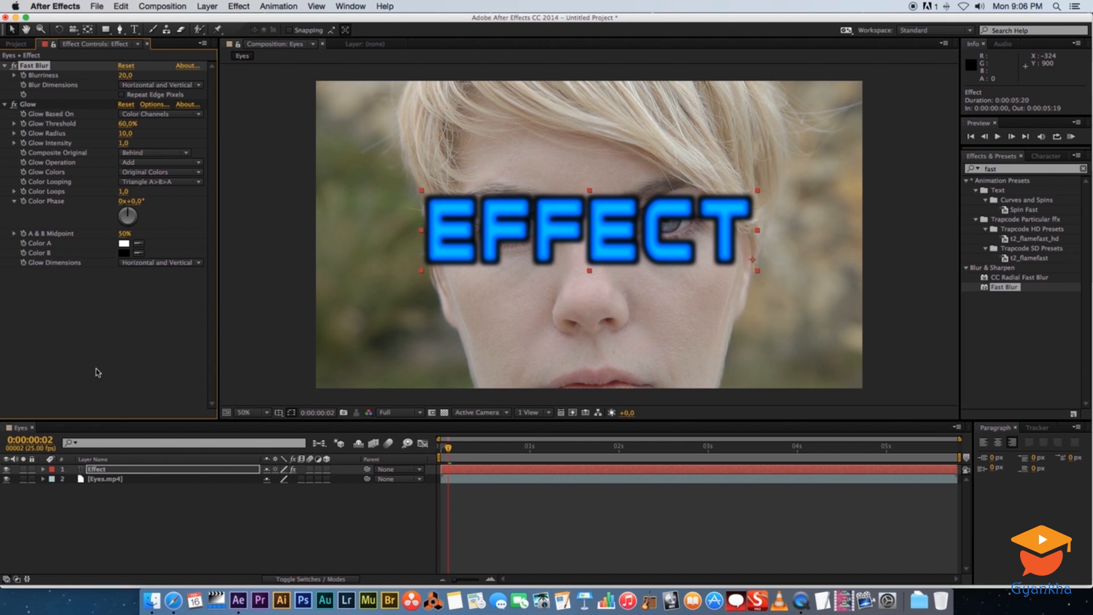
{"action": "left_click", "coordinate": [41, 106]}
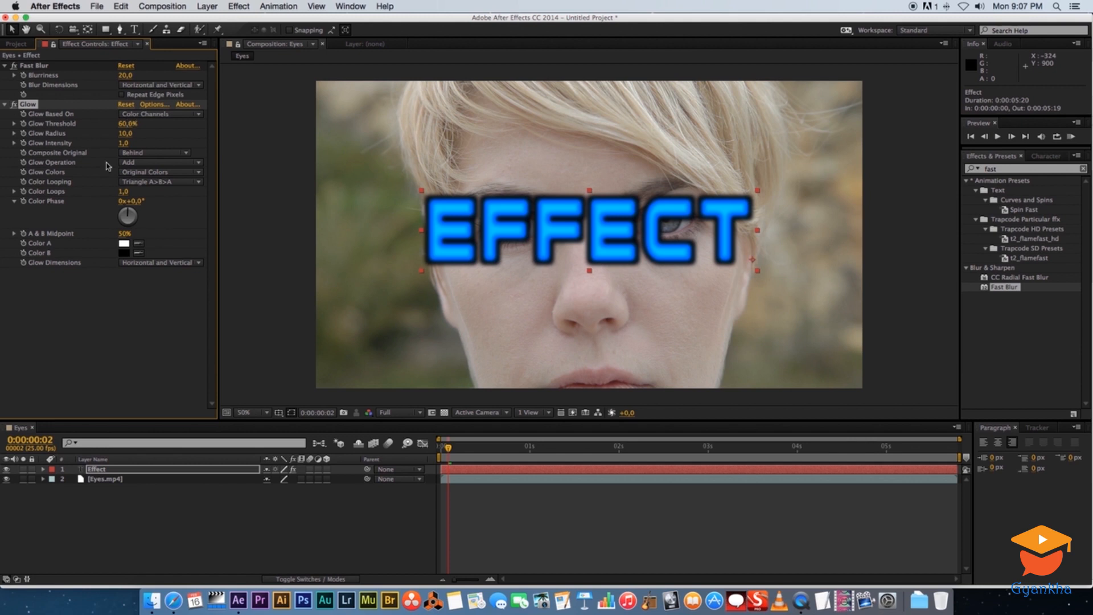
{"action": "left_click_drag", "start_coordinate": [135, 143], "coordinate": [365, 147]}
{"action": "left_click_drag", "start_coordinate": [170, 142], "coordinate": [333, 140]}
{"action": "left_click_drag", "start_coordinate": [124, 134], "coordinate": [161, 133]}
{"action": "left_click_drag", "start_coordinate": [133, 124], "coordinate": [127, 124]}
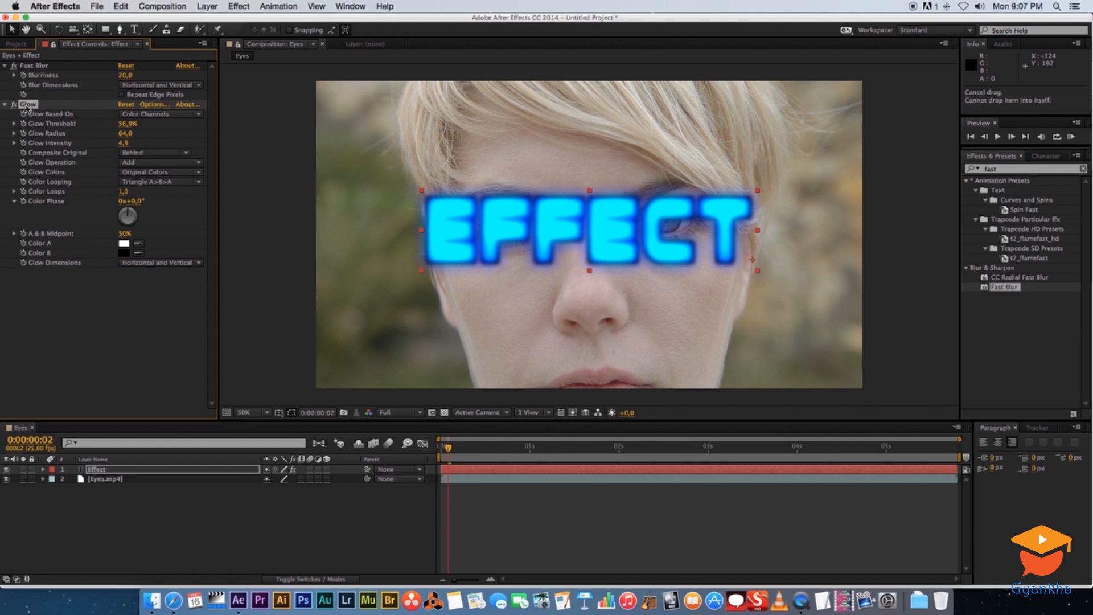
Step: Try Glow ahead of Fast Blur in the text layer's effect order, and return it behind Fast Blur
{"action": "left_click_drag", "start_coordinate": [26, 105], "coordinate": [50, 63]}
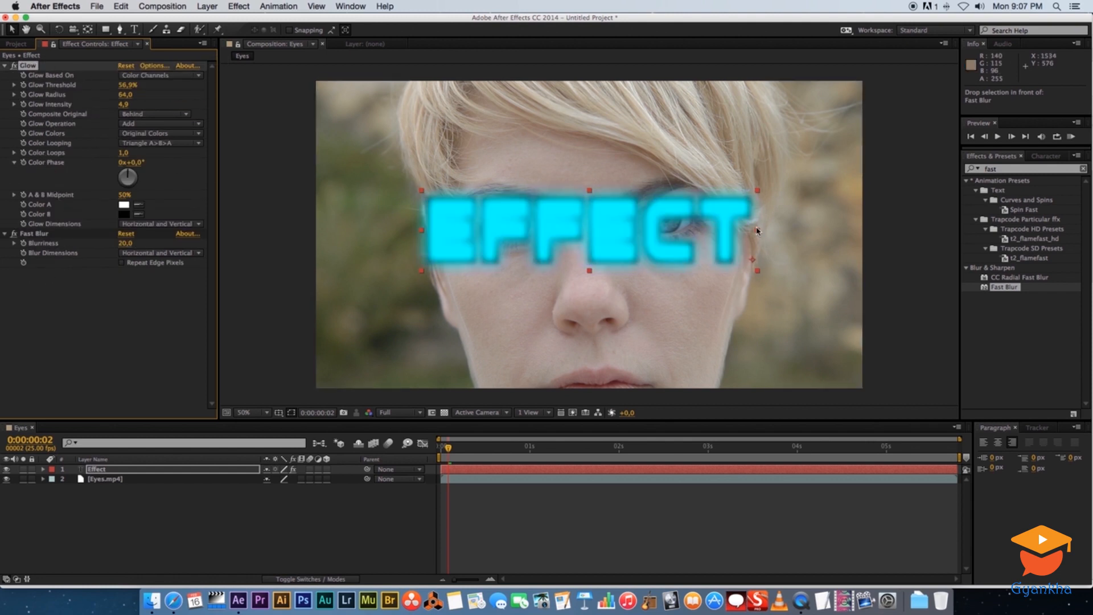
{"action": "left_click_drag", "start_coordinate": [24, 66], "coordinate": [127, 262]}
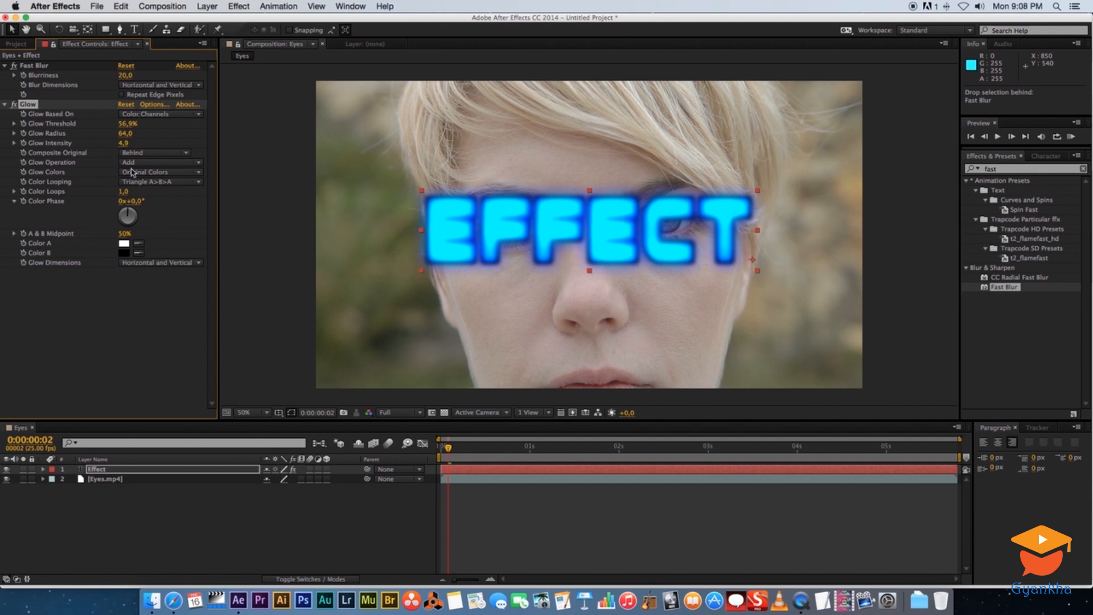
Step: Compare the Effect text with Fast Blur and Glow disabled individually and together, re-enabling both effects
{"action": "left_click", "coordinate": [33, 66]}
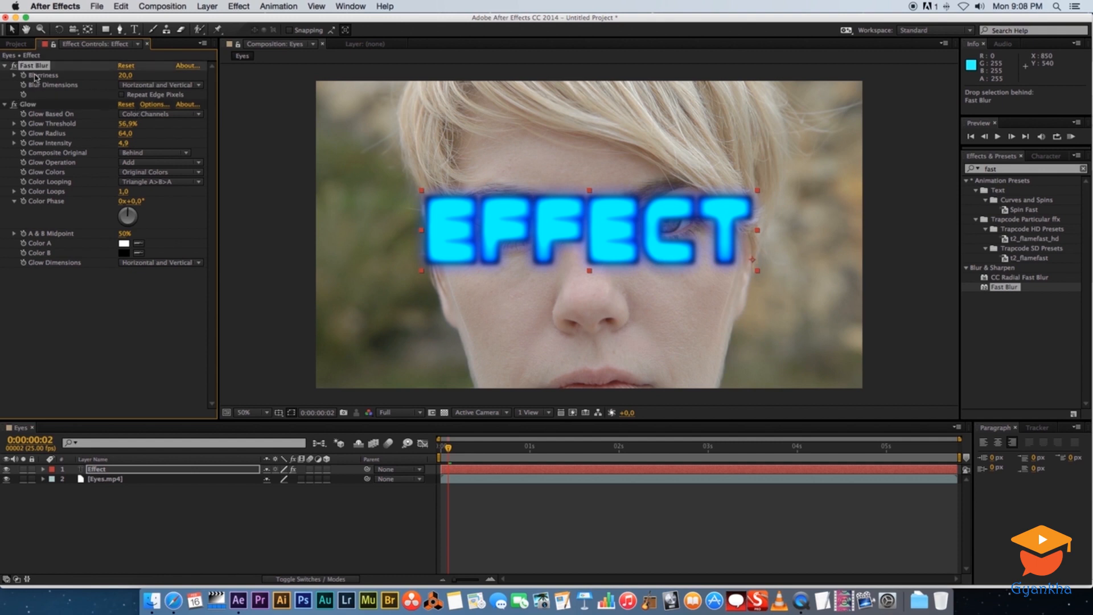
{"action": "left_click", "coordinate": [14, 66]}
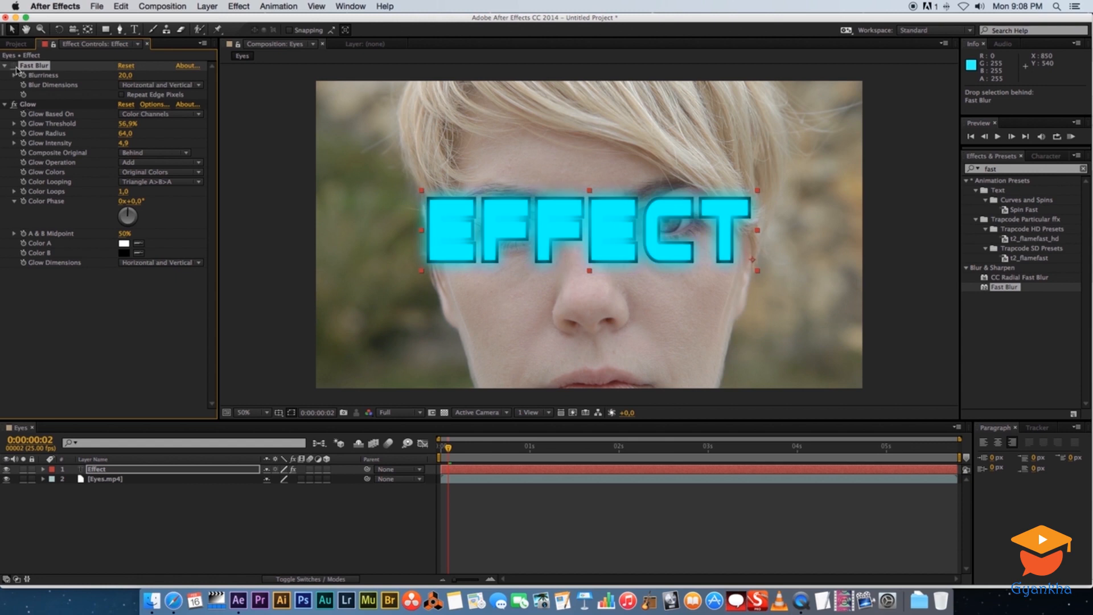
{"action": "left_click", "coordinate": [14, 66]}
{"action": "left_click", "coordinate": [27, 105]}
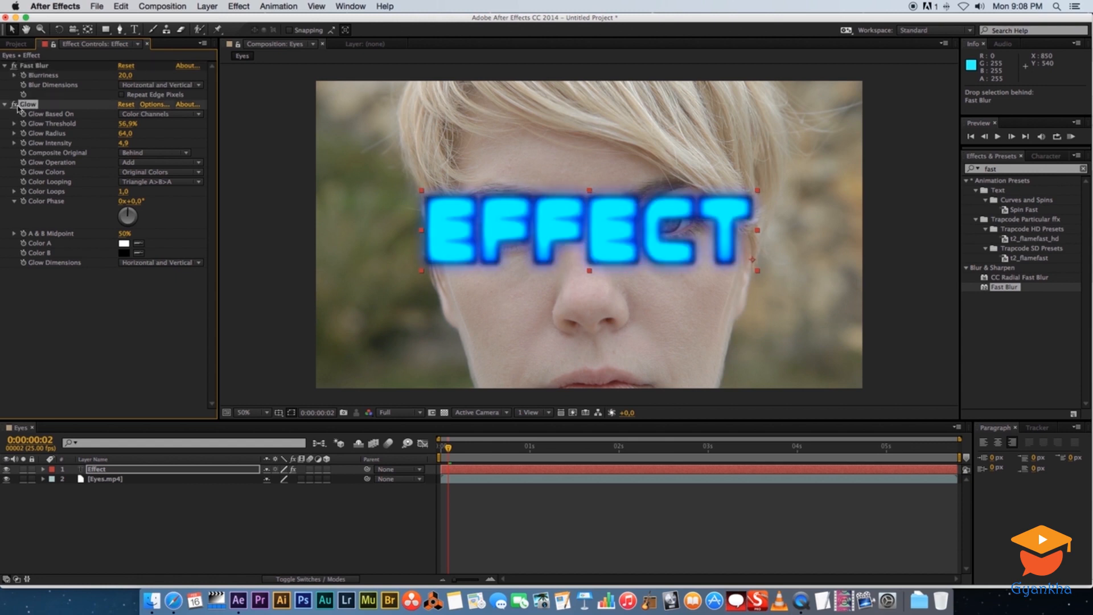
{"action": "left_click", "coordinate": [14, 105]}
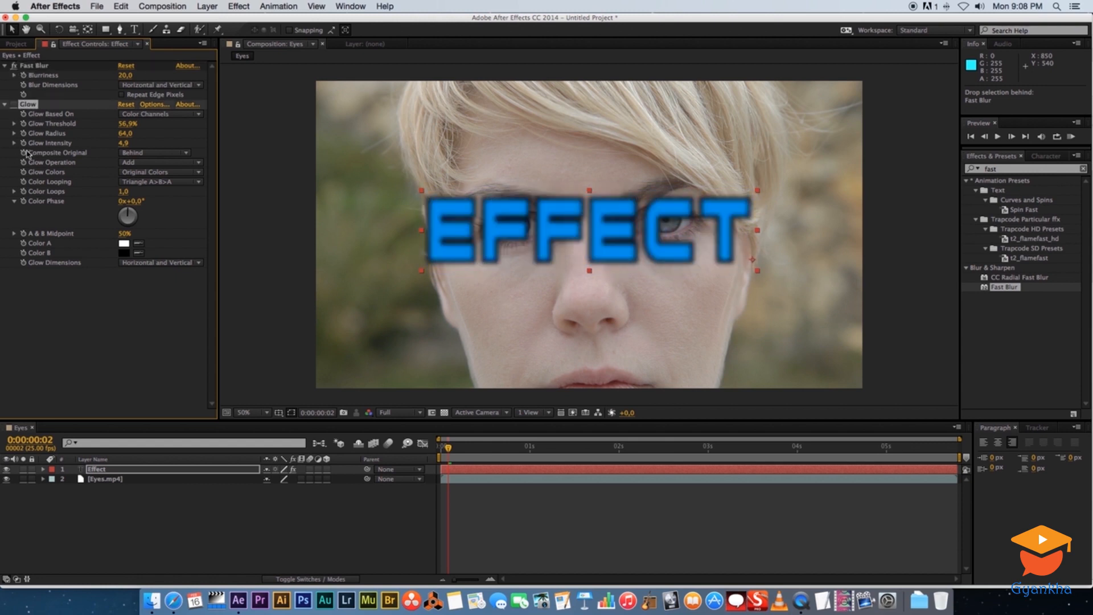
{"action": "left_click", "coordinate": [14, 105]}
{"action": "left_click", "coordinate": [25, 67]}
{"action": "left_click", "coordinate": [14, 66]}
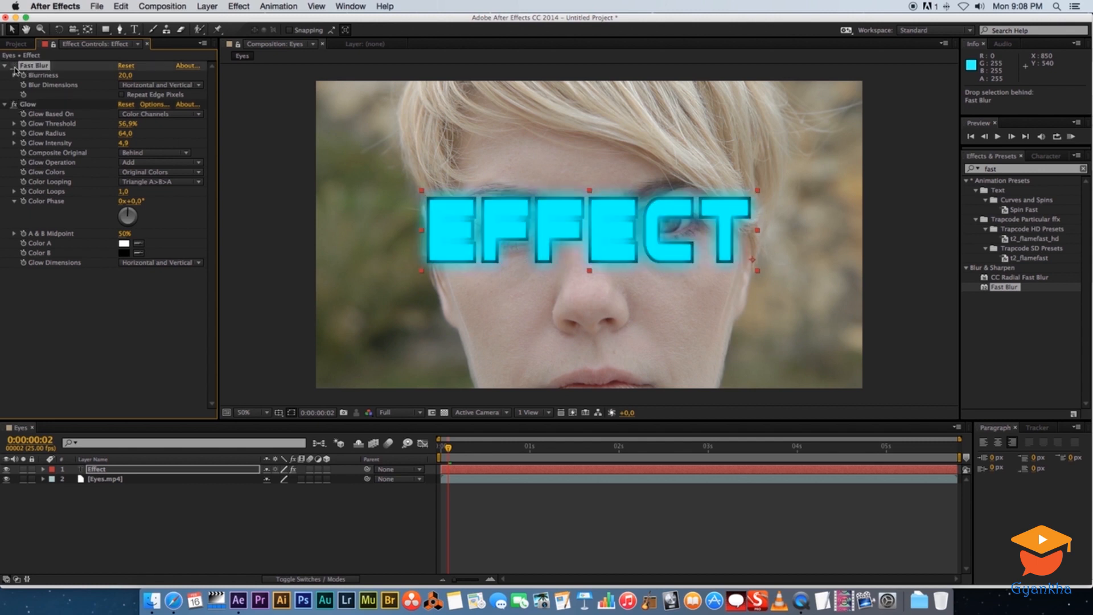
{"action": "left_click", "coordinate": [13, 105]}
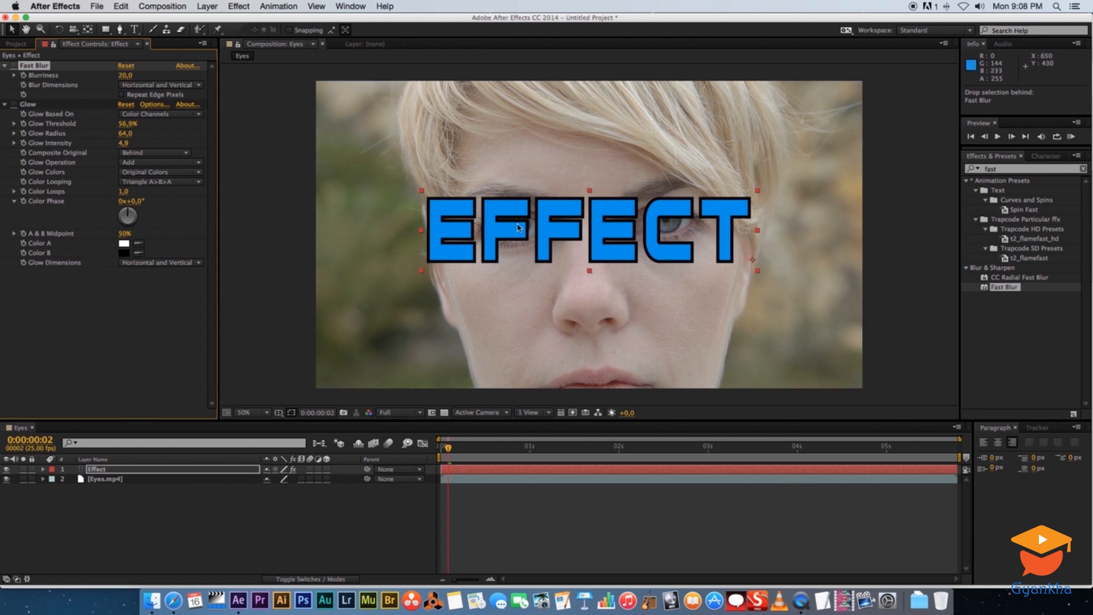
{"action": "left_click", "coordinate": [14, 66]}
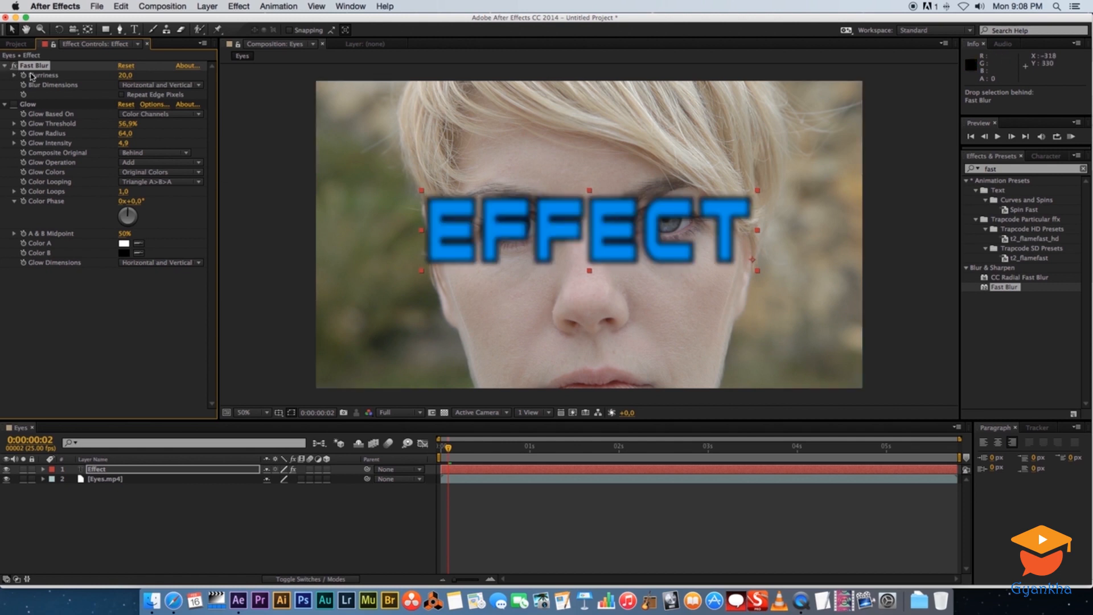
{"action": "left_click", "coordinate": [14, 105]}
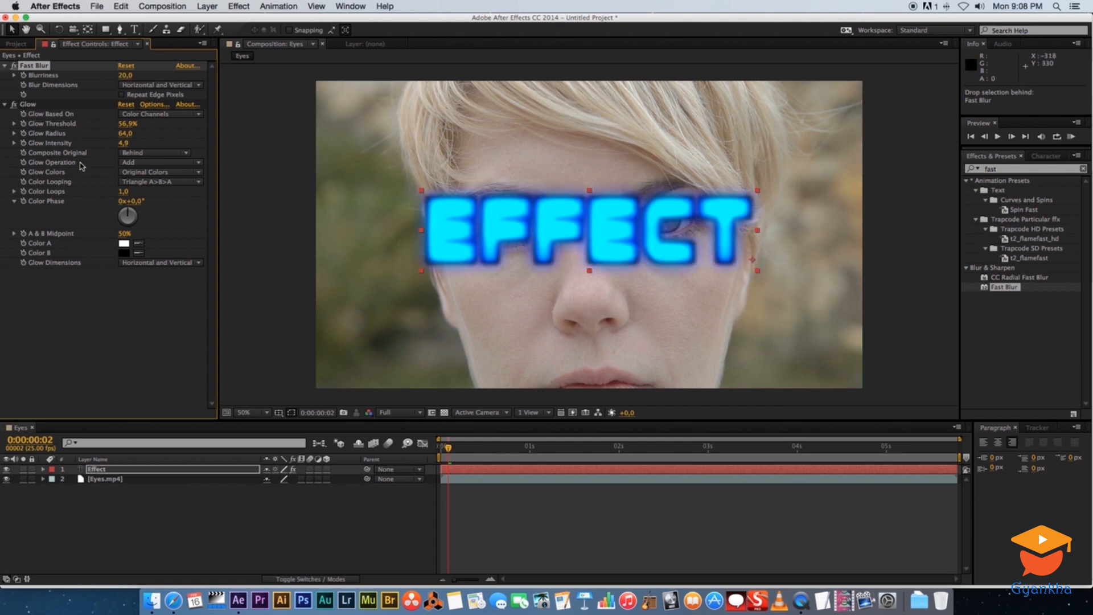
Step: Collapse the text's two effects and apply the Tint color correction effect to the Eyes.mp4 footage with Amount to Tint at 100%
{"action": "left_click", "coordinate": [4, 105]}
{"action": "left_click", "coordinate": [6, 66]}
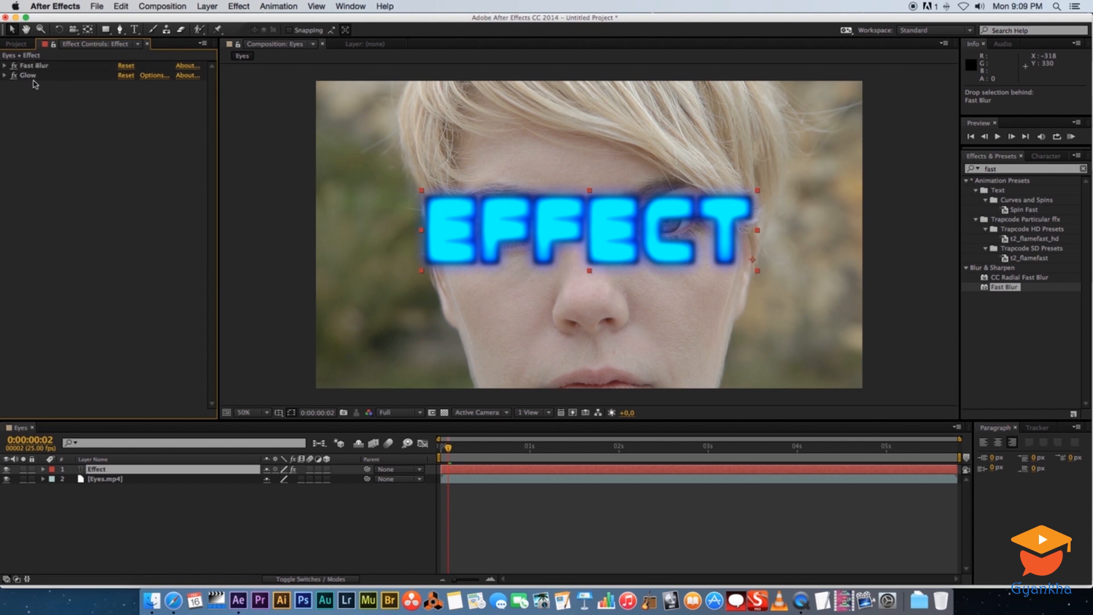
{"action": "left_click", "coordinate": [106, 479]}
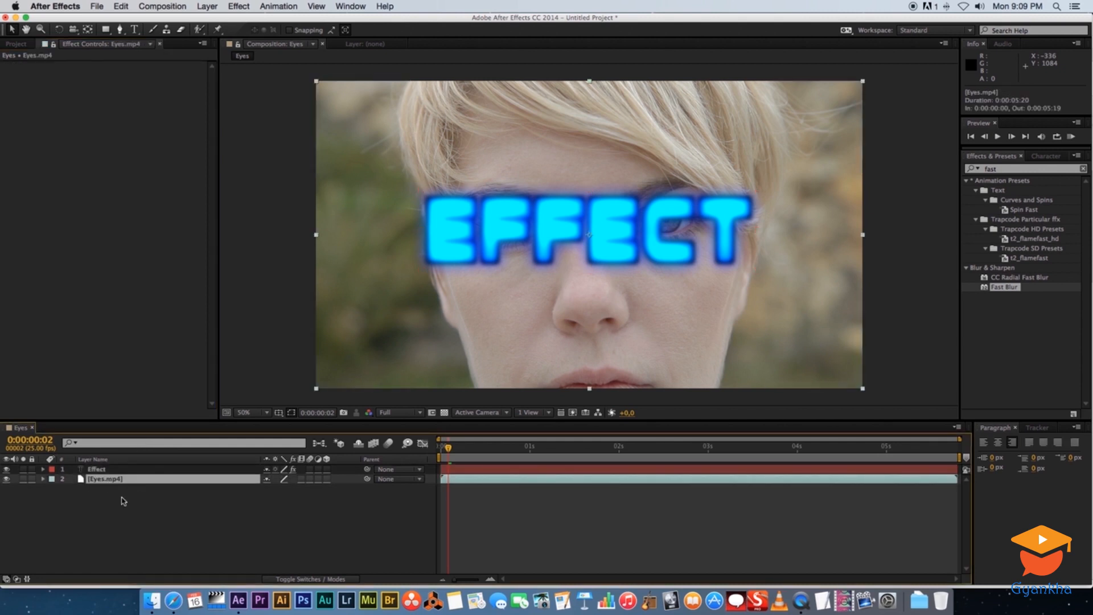
{"action": "right_click", "coordinate": [104, 488]}
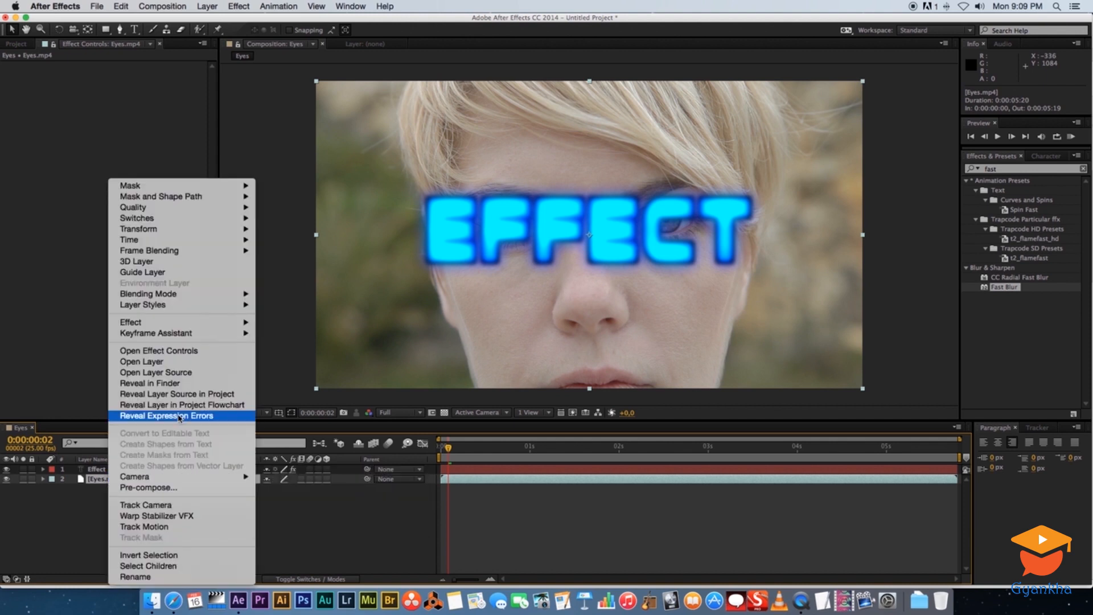
{"action": "mouse_move", "coordinate": [182, 324]}
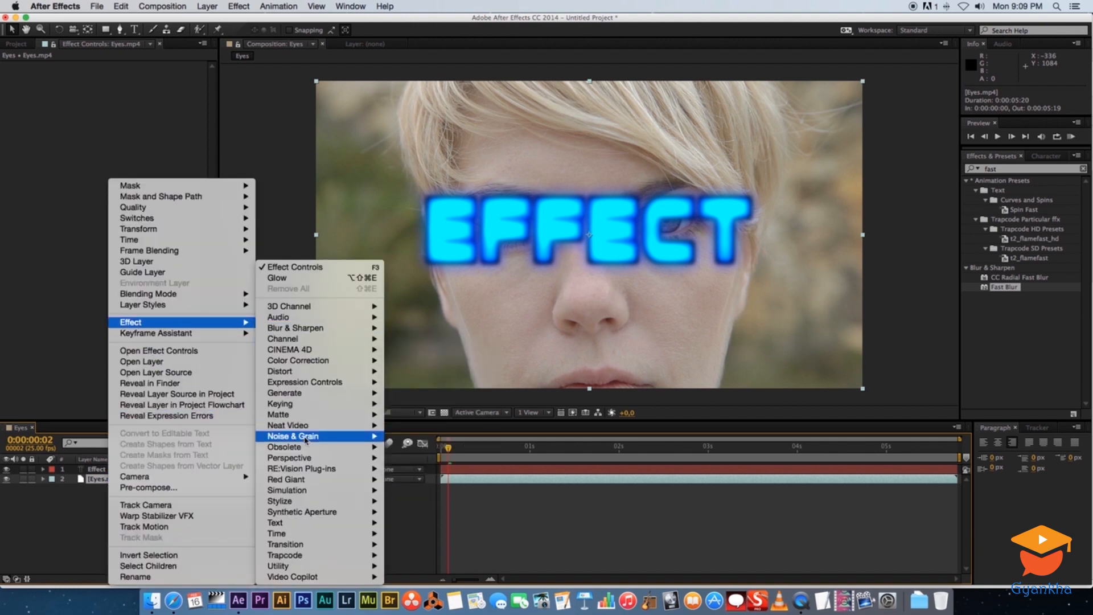
{"action": "mouse_move", "coordinate": [295, 365]}
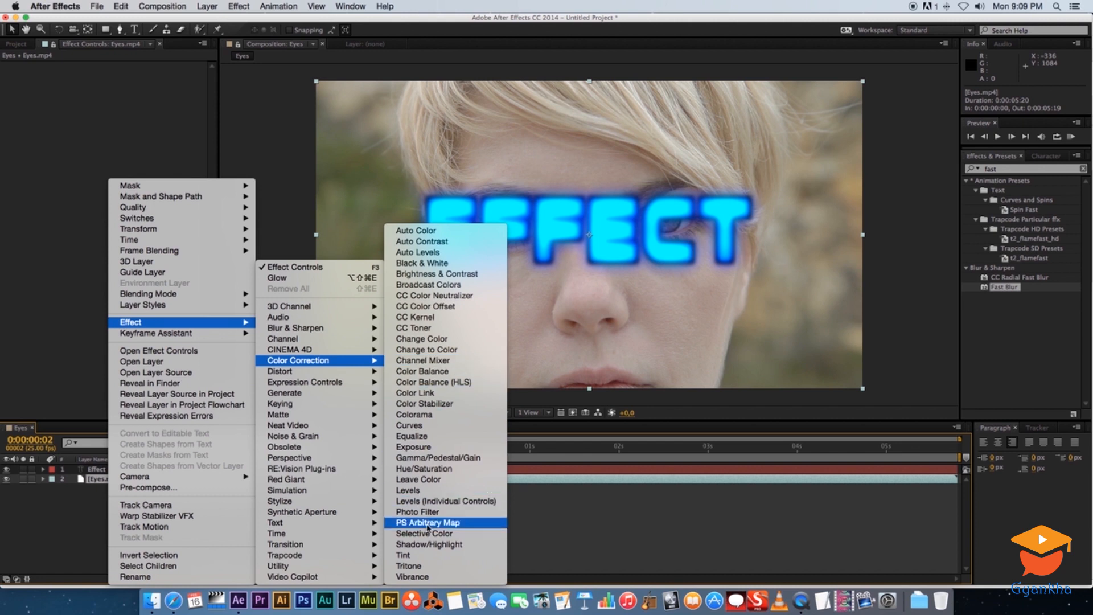
{"action": "left_click", "coordinate": [424, 555]}
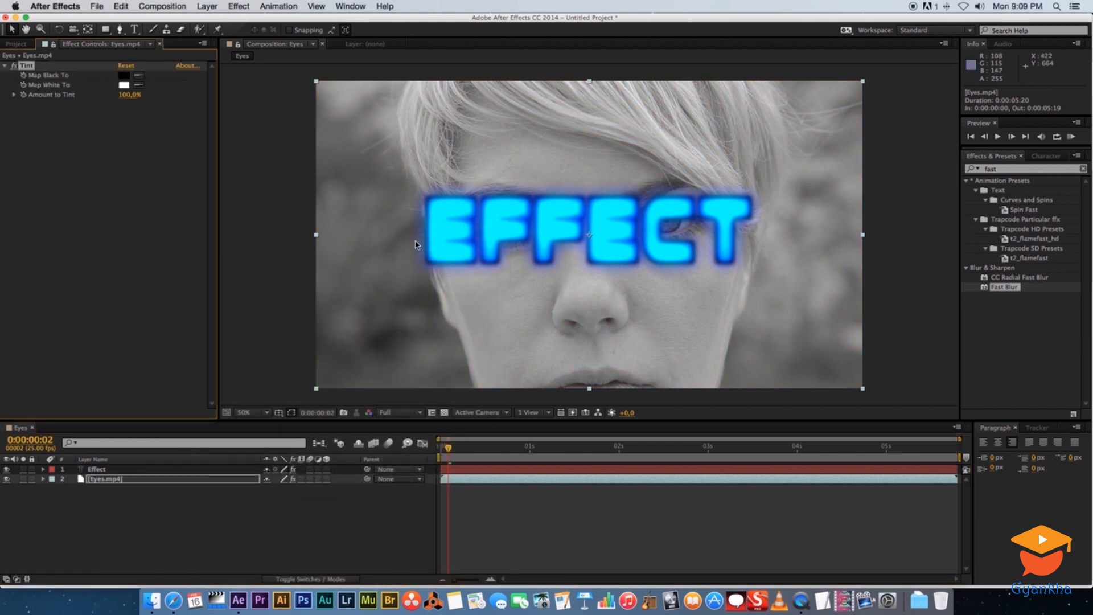
{"action": "left_click_drag", "start_coordinate": [124, 98], "coordinate": [169, 105]}
{"action": "left_click", "coordinate": [72, 131]}
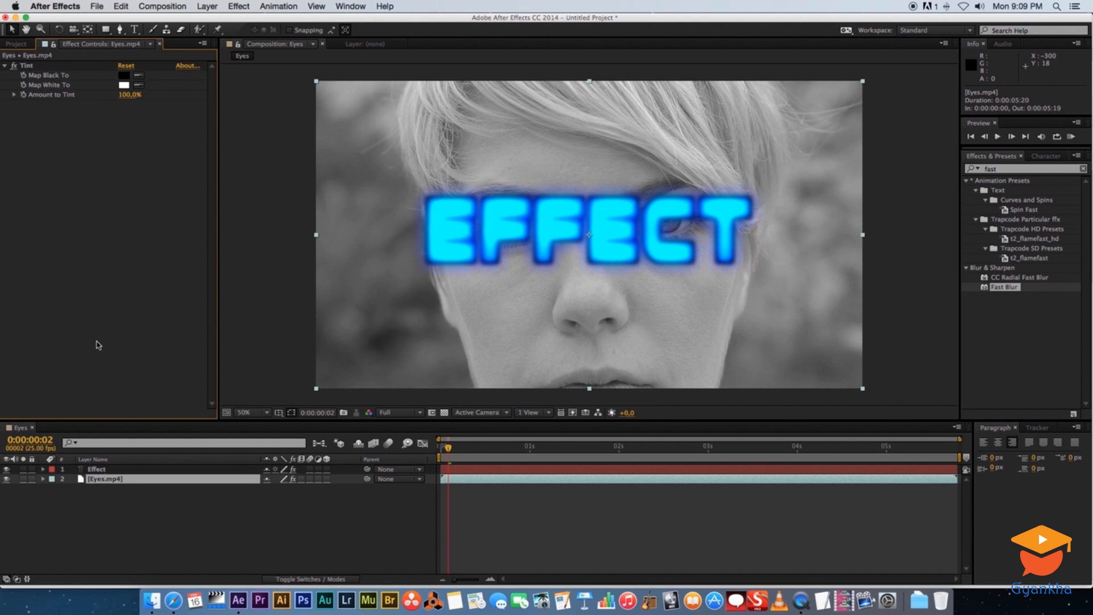
Step: Copy the Tint effect from the Eyes.mp4 layer and paste it onto the Effect text layer
{"action": "left_click", "coordinate": [29, 68]}
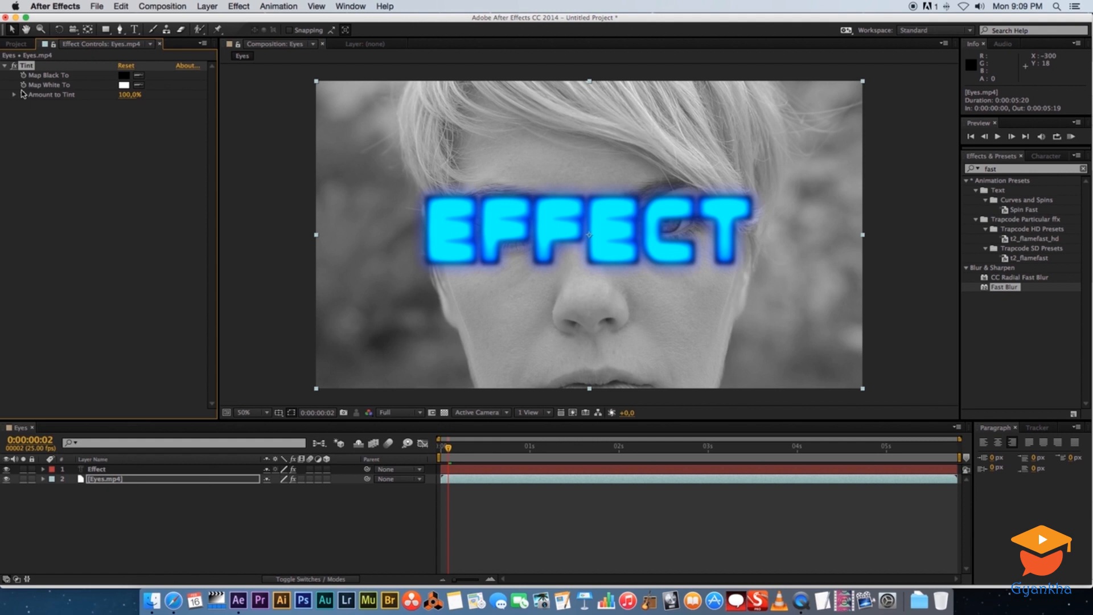
{"action": "left_click", "coordinate": [121, 6]}
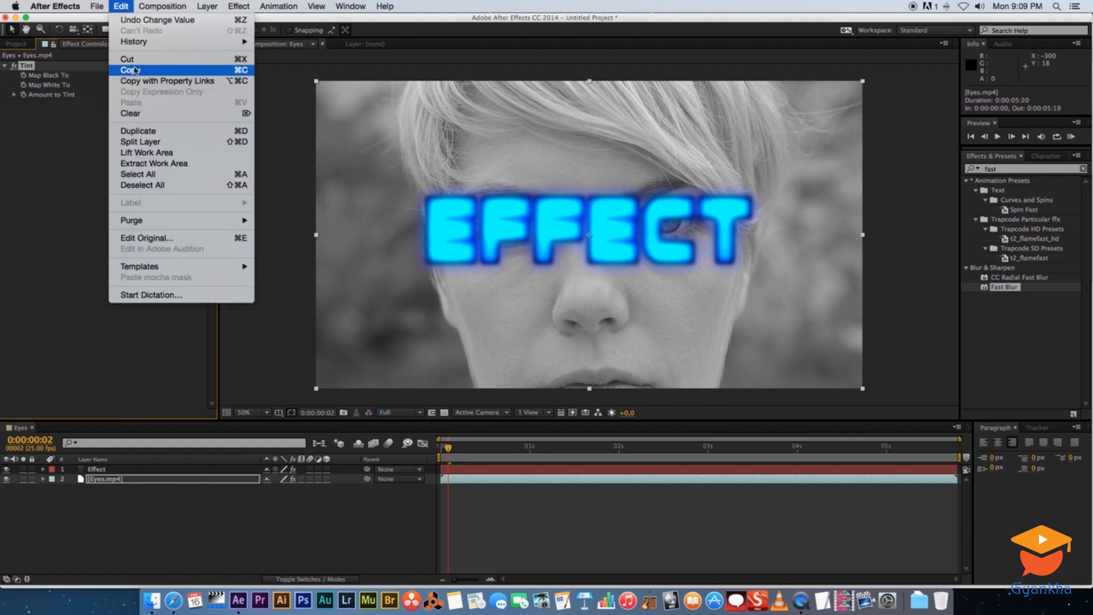
{"action": "left_click", "coordinate": [133, 72]}
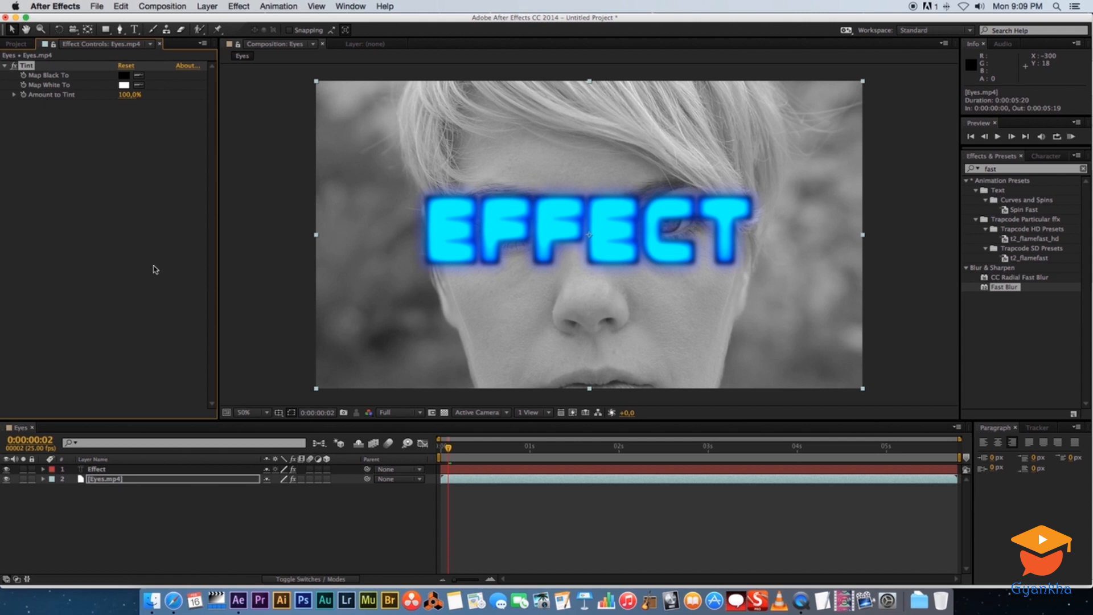
{"action": "left_click", "coordinate": [103, 471]}
{"action": "left_click", "coordinate": [99, 471]}
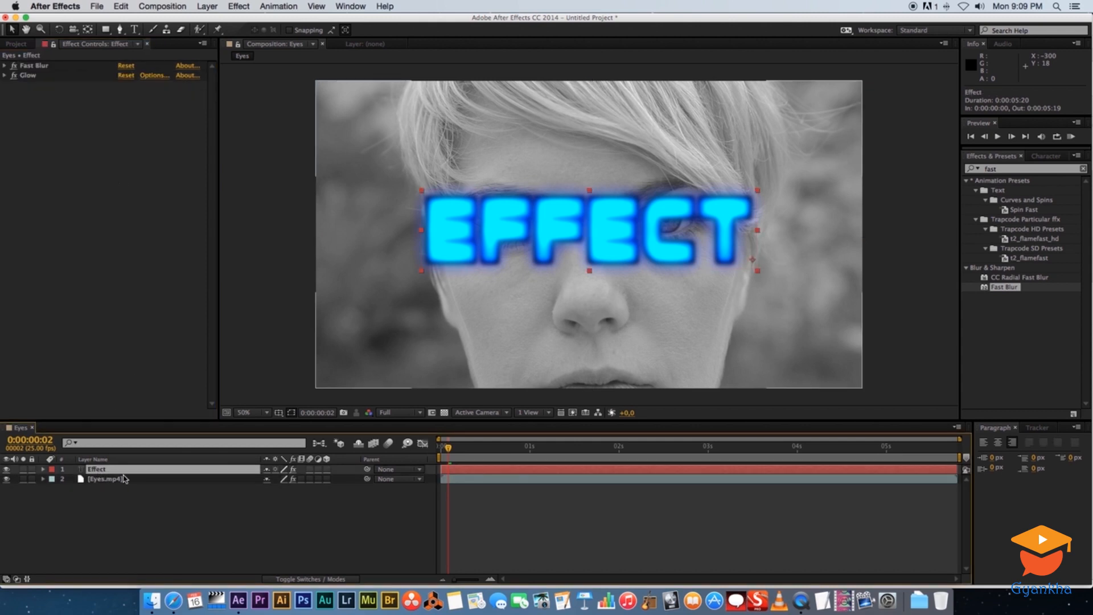
{"action": "left_click", "coordinate": [121, 7]}
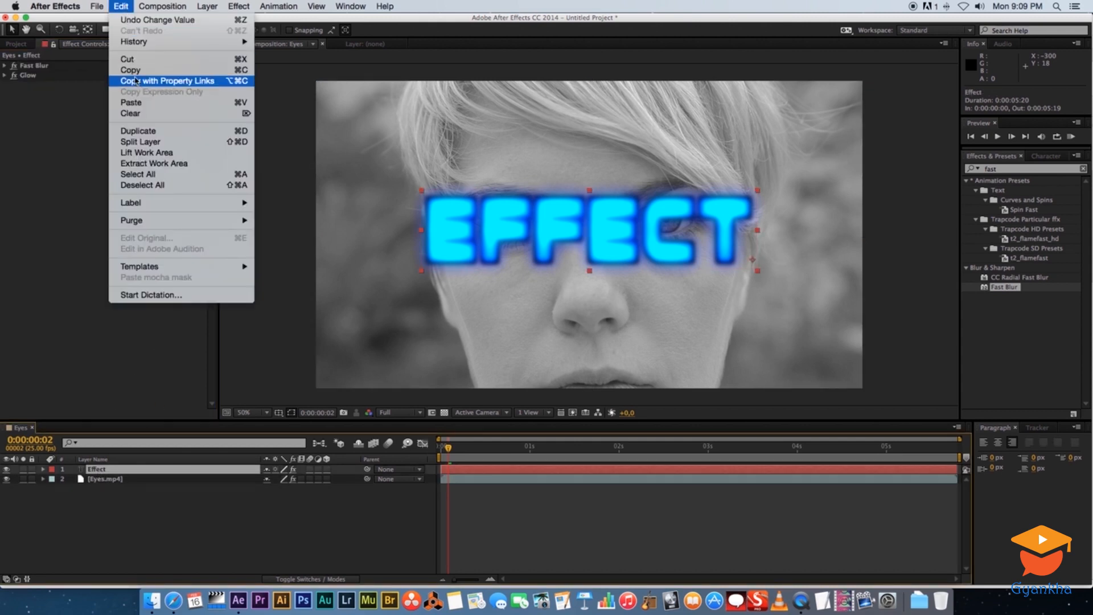
{"action": "left_click", "coordinate": [131, 102]}
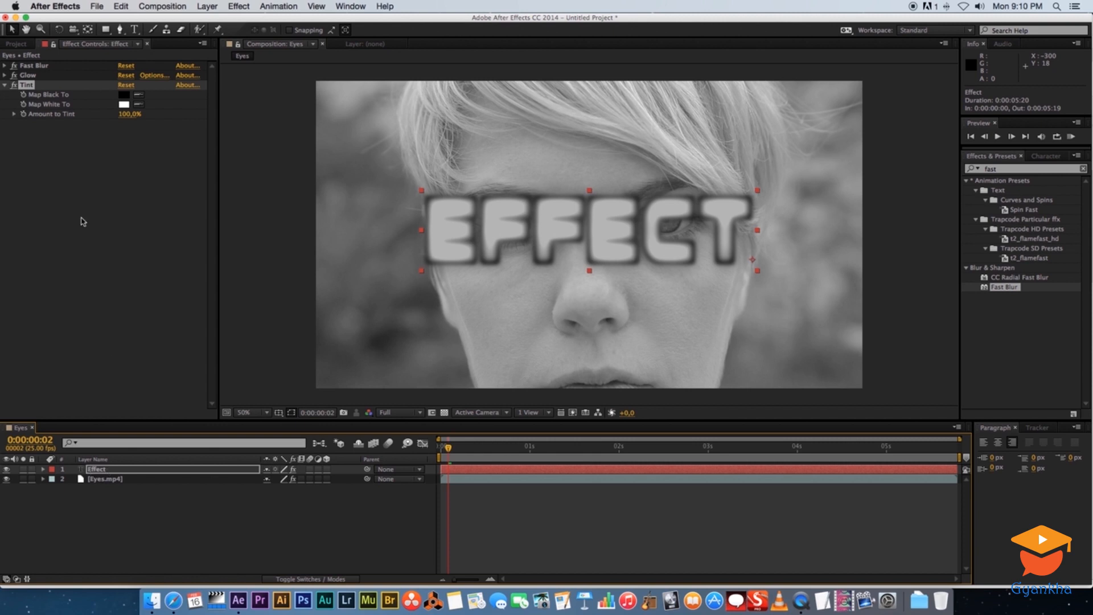
Step: Collapse the pasted Tint effect and move it between Fast Blur and Glow on the text layer
{"action": "left_click", "coordinate": [6, 85]}
{"action": "mouse_move", "coordinate": [30, 88]}
{"action": "left_mouse_down"}
{"action": "mouse_move", "coordinate": [30, 74]}
{"action": "mouse_move", "coordinate": [48, 89]}
{"action": "mouse_move", "coordinate": [46, 76]}
{"action": "left_mouse_up"}
{"action": "left_click", "coordinate": [29, 85]}
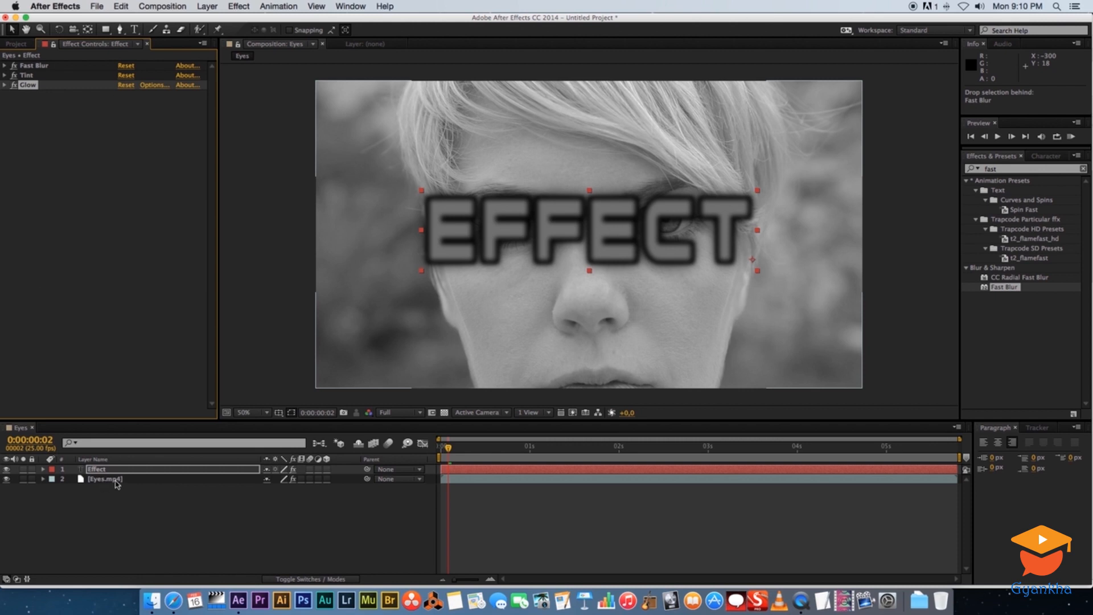
Step: Copy the Fast Blur and Glow effects from the Effect text layer, paste them onto the Eyes.mp4 layer and collapse its Tint settings
{"action": "left_click", "coordinate": [39, 67]}
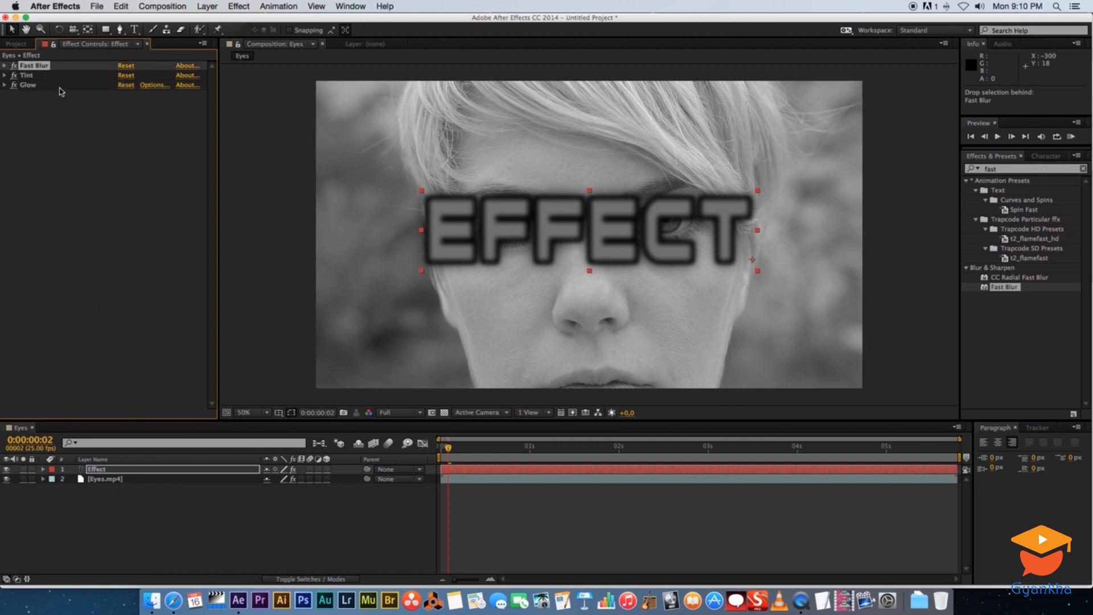
{"action": "left_click", "coordinate": [31, 86], "text": "super"}
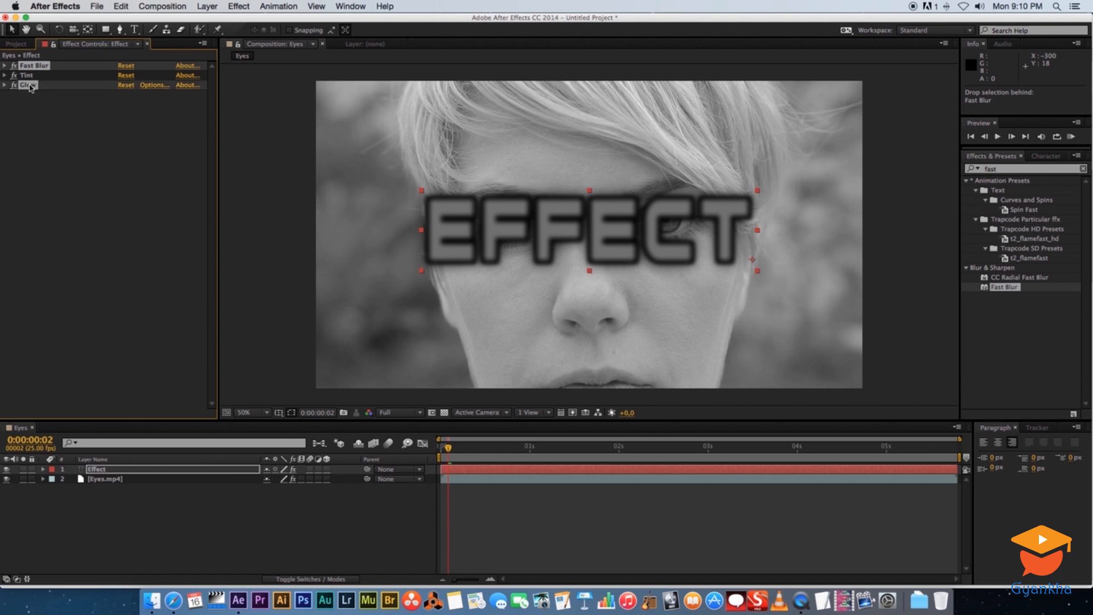
{"action": "left_click", "coordinate": [121, 7]}
{"action": "left_click", "coordinate": [132, 75]}
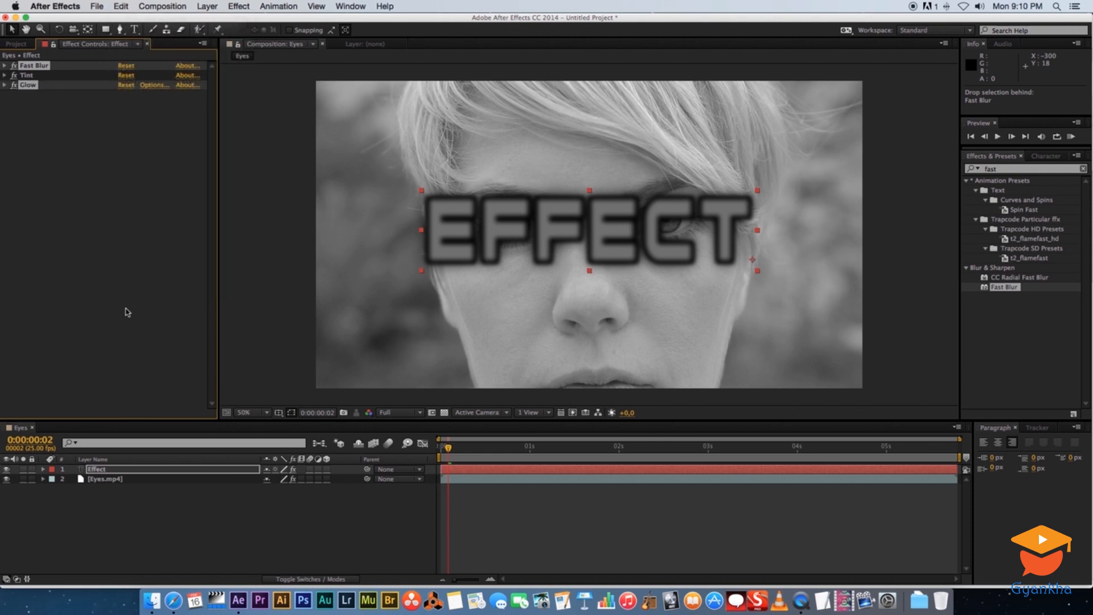
{"action": "left_click", "coordinate": [104, 481]}
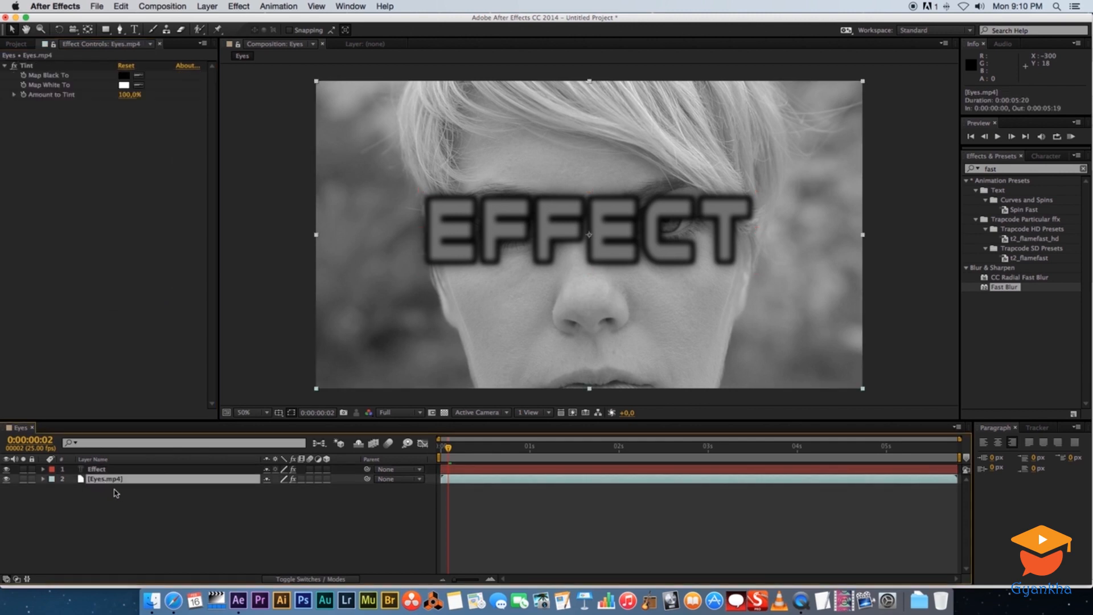
{"action": "left_click", "coordinate": [121, 7]}
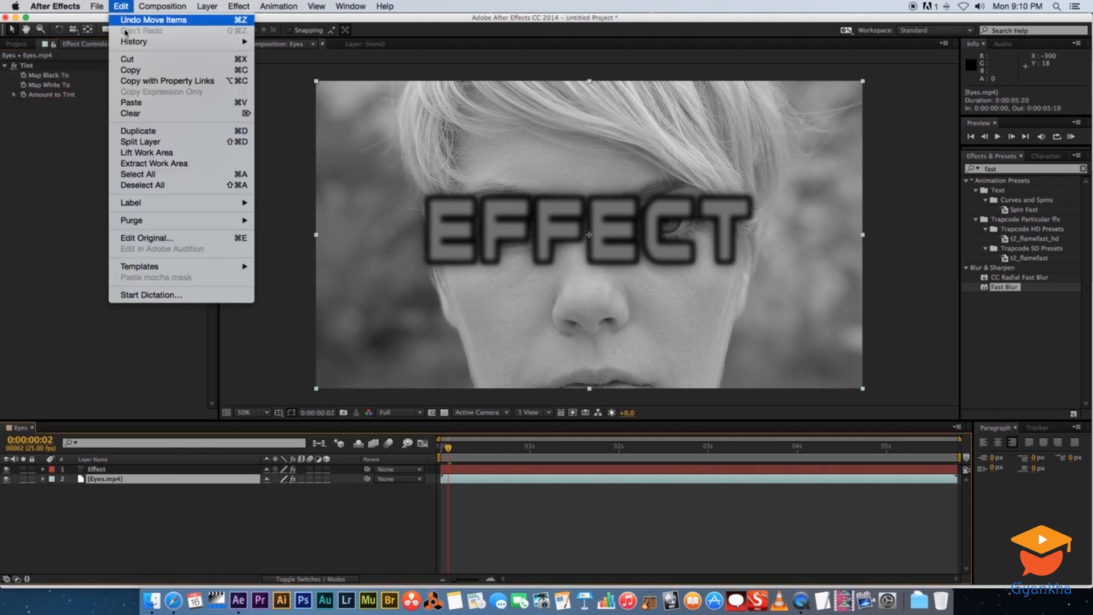
{"action": "left_click", "coordinate": [135, 108]}
{"action": "left_click", "coordinate": [5, 75]}
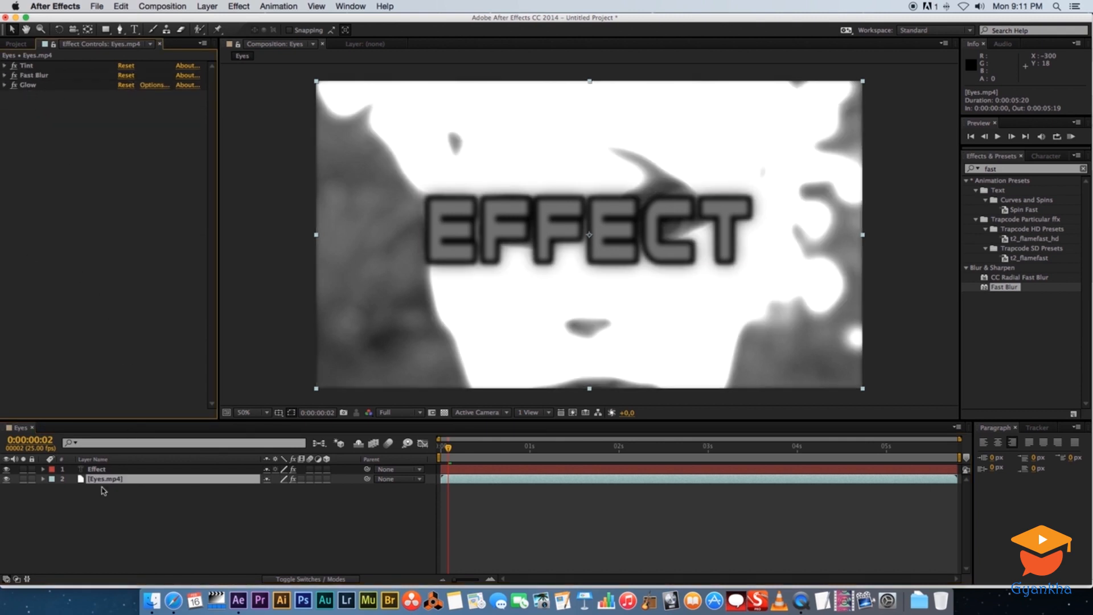
Step: Reveal the Effect text layer's effects in the timeline, collapse Fast Blur's settings and select the effects down to Glow
{"action": "left_click", "coordinate": [114, 469]}
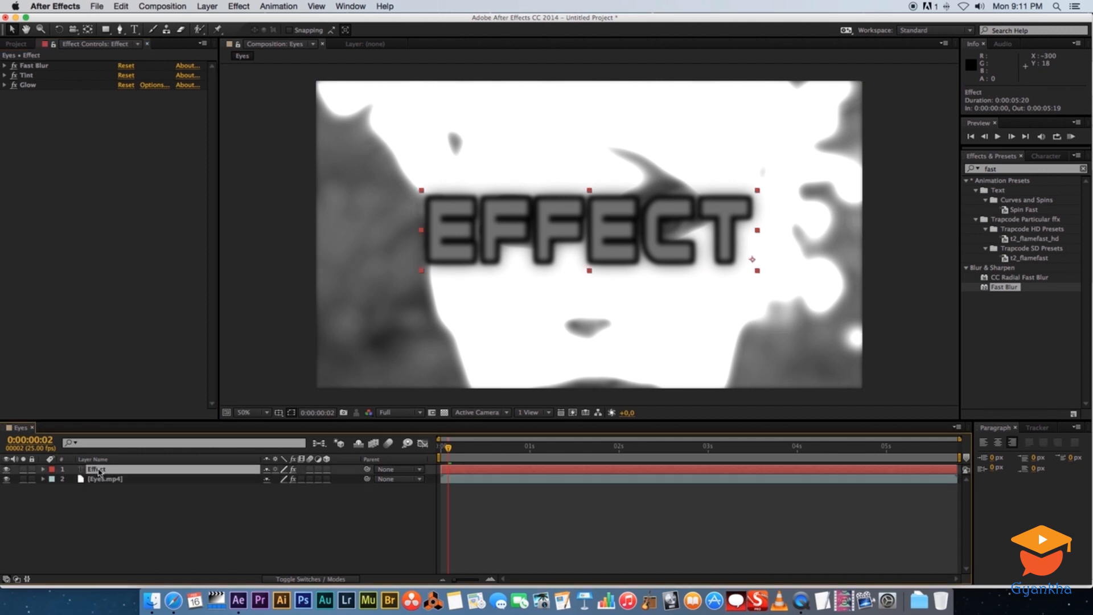
{"action": "left_click", "coordinate": [43, 470]}
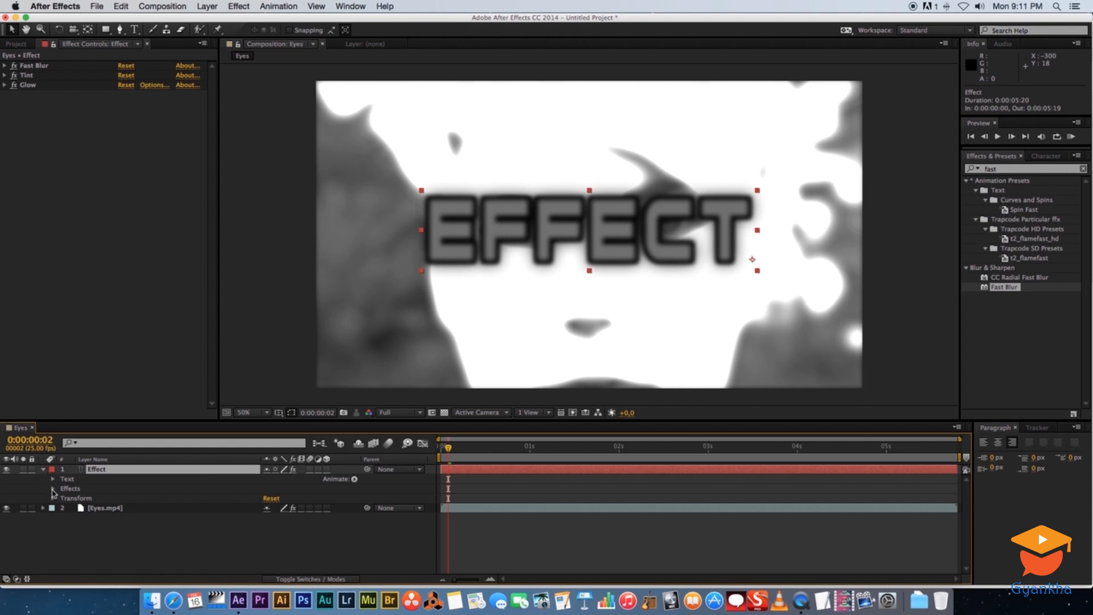
{"action": "left_click", "coordinate": [53, 489]}
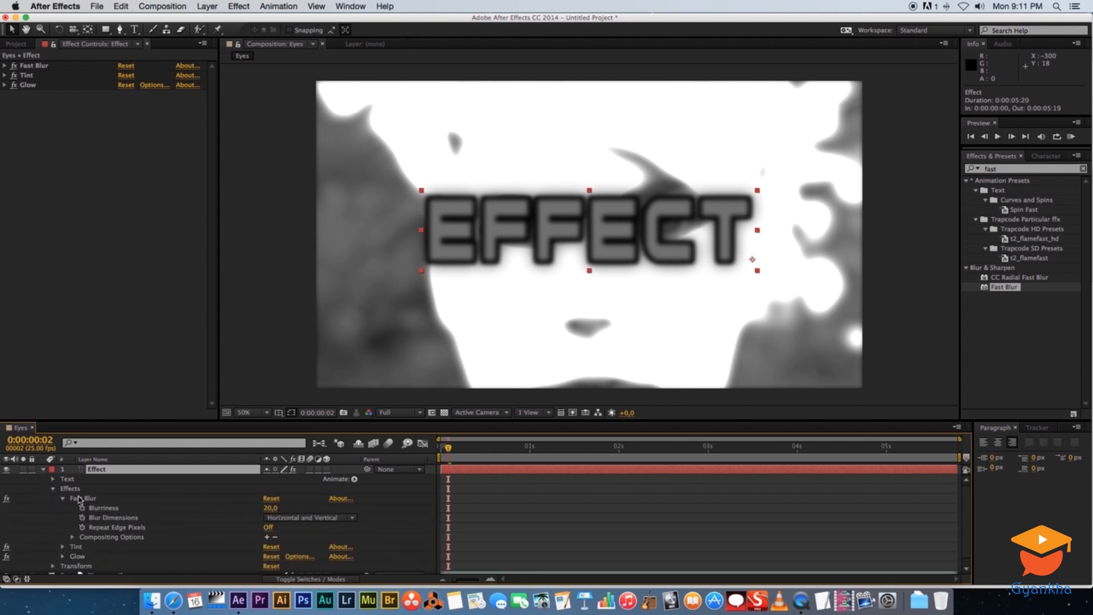
{"action": "left_click", "coordinate": [63, 499]}
{"action": "left_click", "coordinate": [84, 500]}
{"action": "left_click", "coordinate": [86, 508]}
{"action": "left_click", "coordinate": [117, 518]}
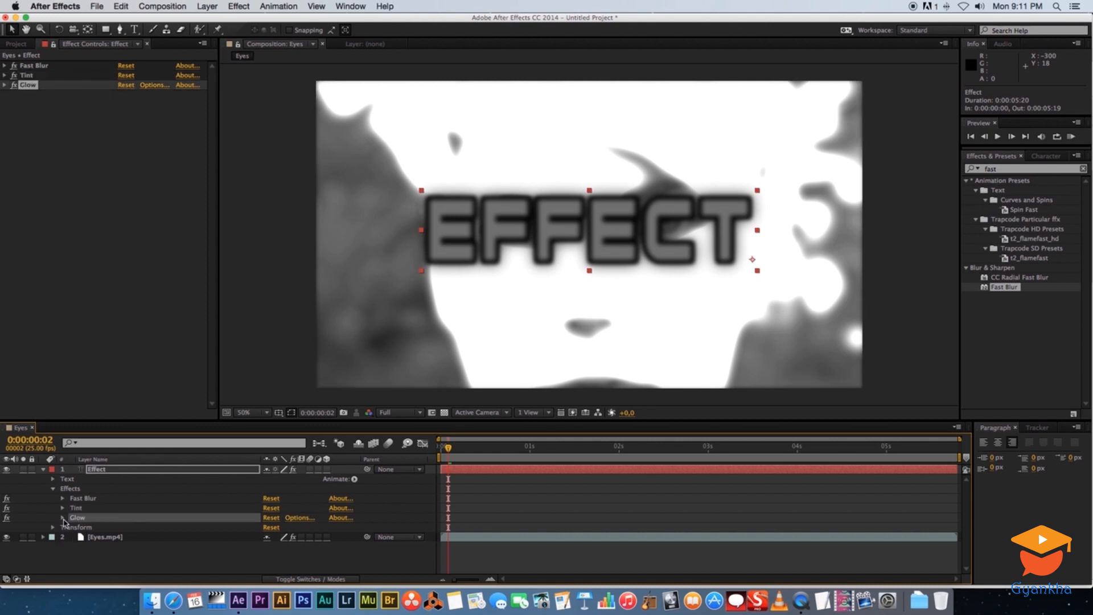
Step: Expand the text layer's Glow effect in the timeline, set Glow Threshold to 65.9% and collapse the effect again
{"action": "left_click", "coordinate": [63, 518]}
{"action": "mouse_move", "coordinate": [267, 498]}
{"action": "left_mouse_down"}
{"action": "mouse_move", "coordinate": [299, 497]}
{"action": "mouse_move", "coordinate": [283, 498]}
{"action": "mouse_move", "coordinate": [299, 488]}
{"action": "mouse_move", "coordinate": [282, 488]}
{"action": "left_mouse_up"}
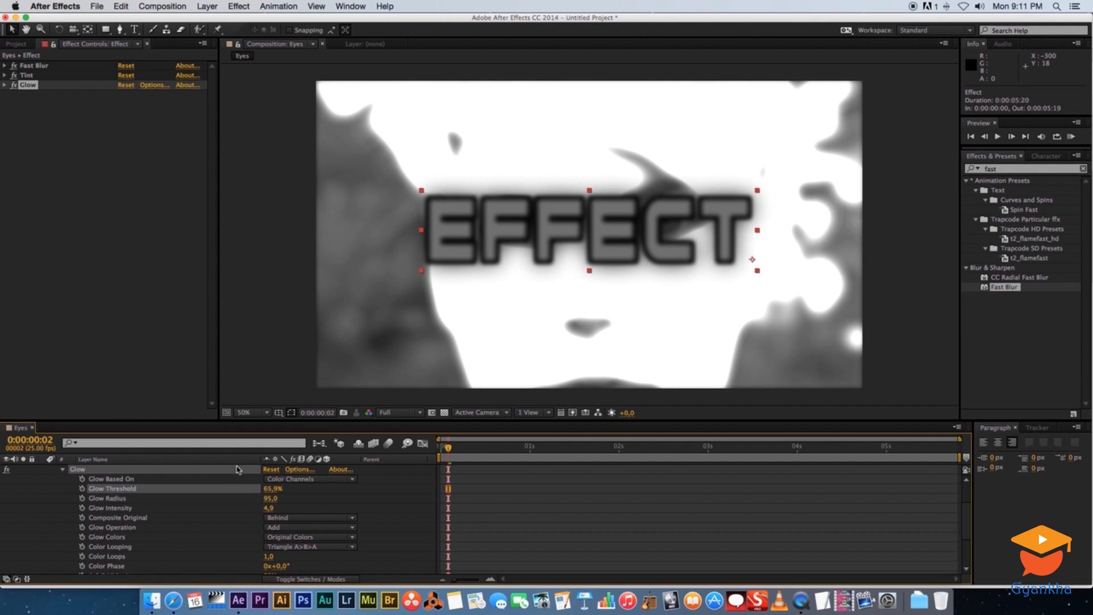
{"action": "left_click", "coordinate": [63, 469]}
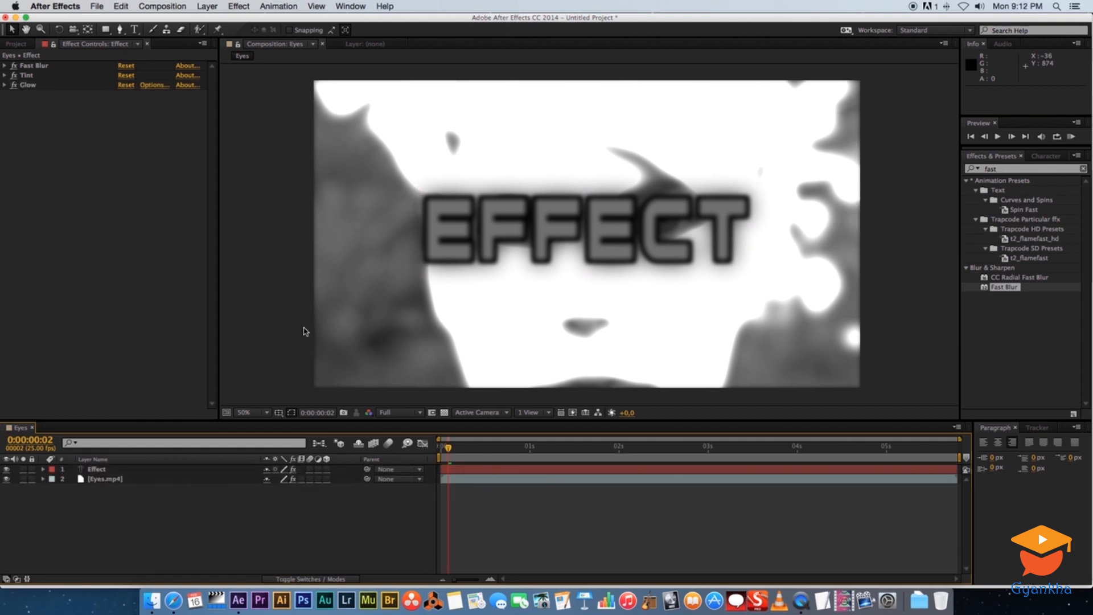